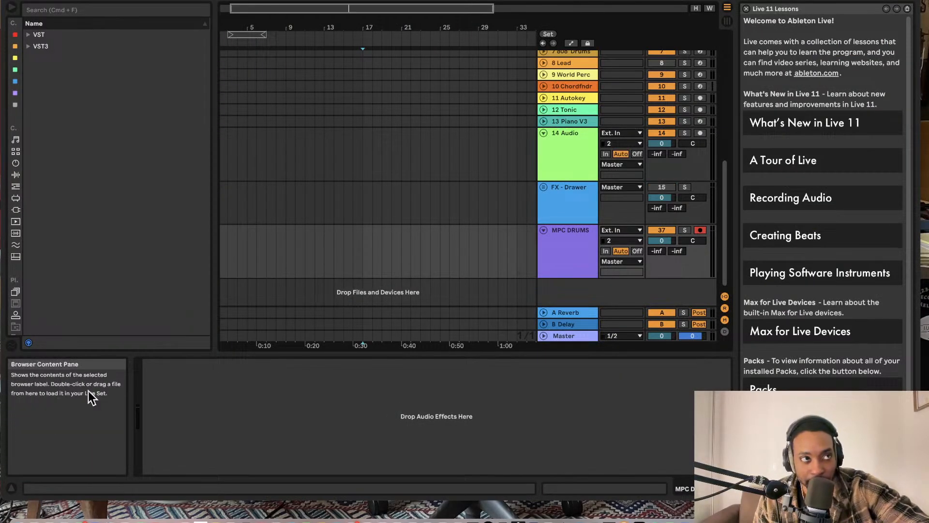
# - Search the plug-ins in the browser for "reaktor"
pyautogui.press('XF86MonBrightnessUp')
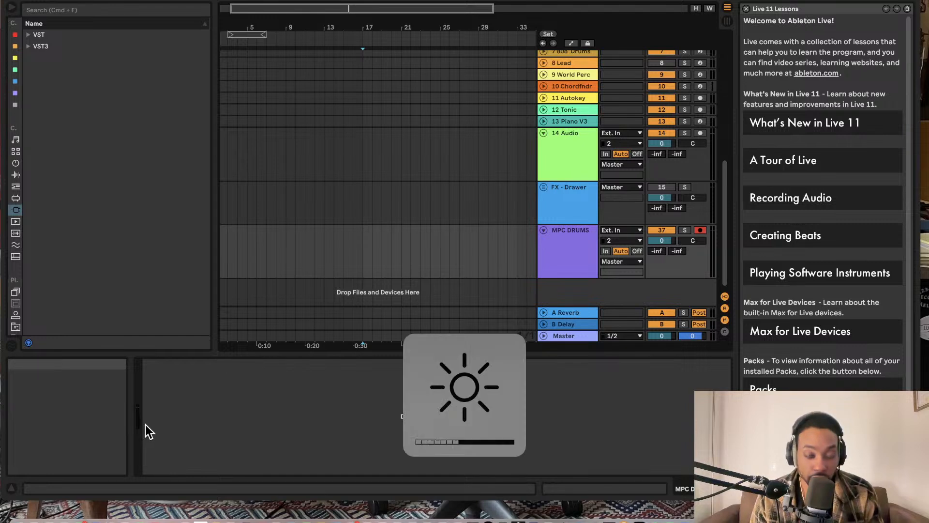
pyautogui.click(29, 46)
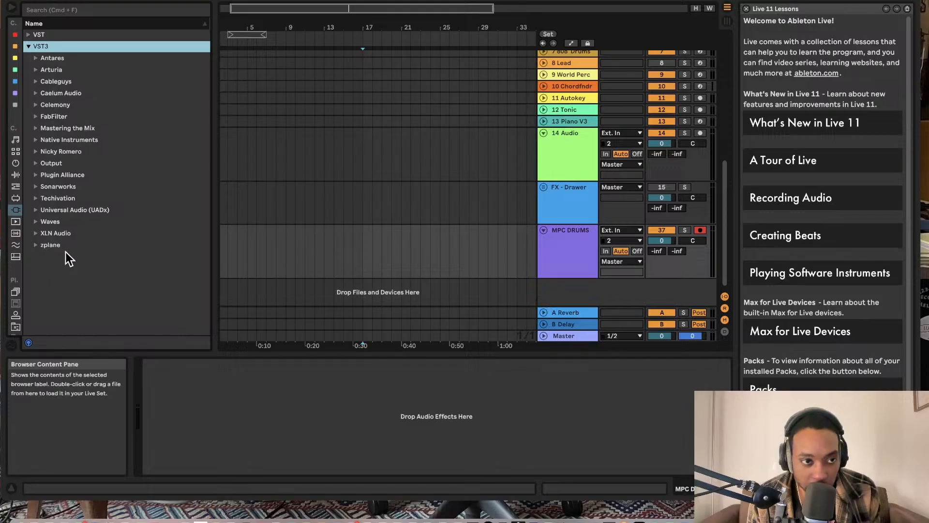
pyautogui.click(15, 209)
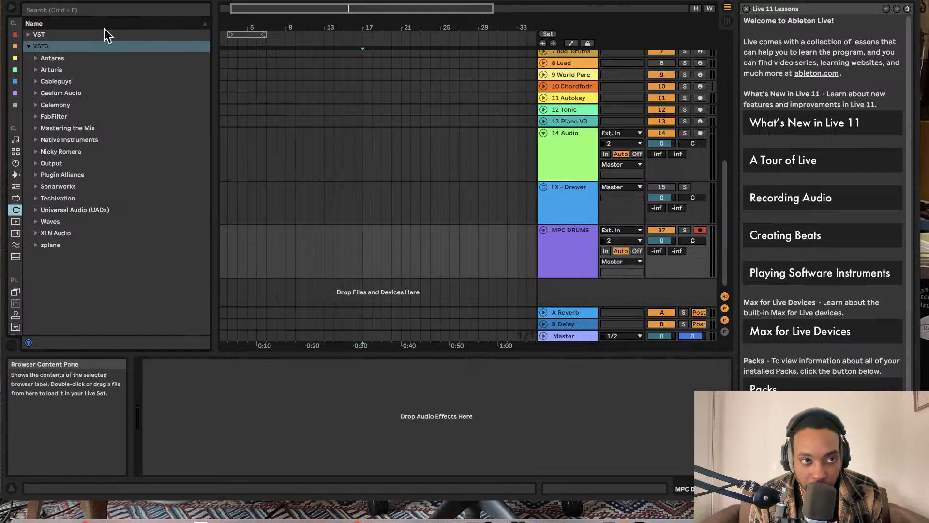
pyautogui.click(65, 14)
pyautogui.write('reaktor')
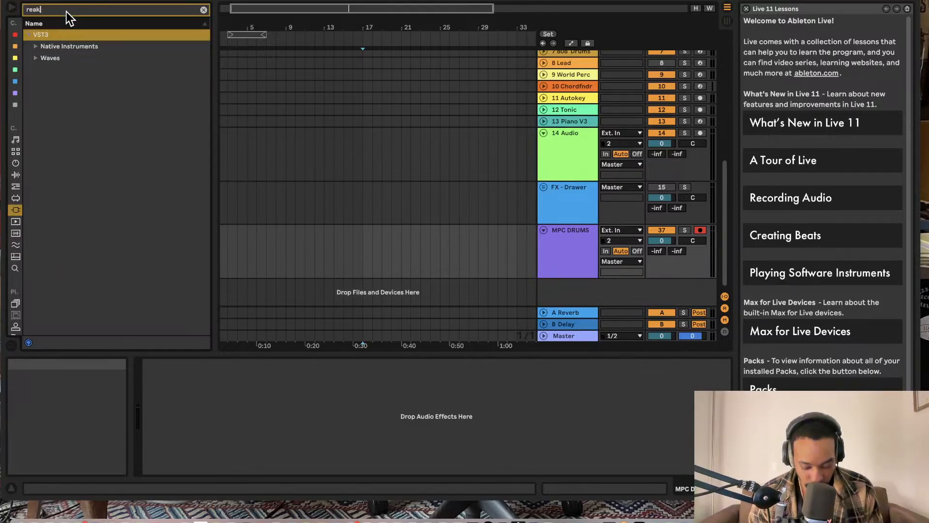
# - Expand the Native Instruments results and load Reaktor 6 onto a new track below MPC DRUMS
pyautogui.click(34, 46)
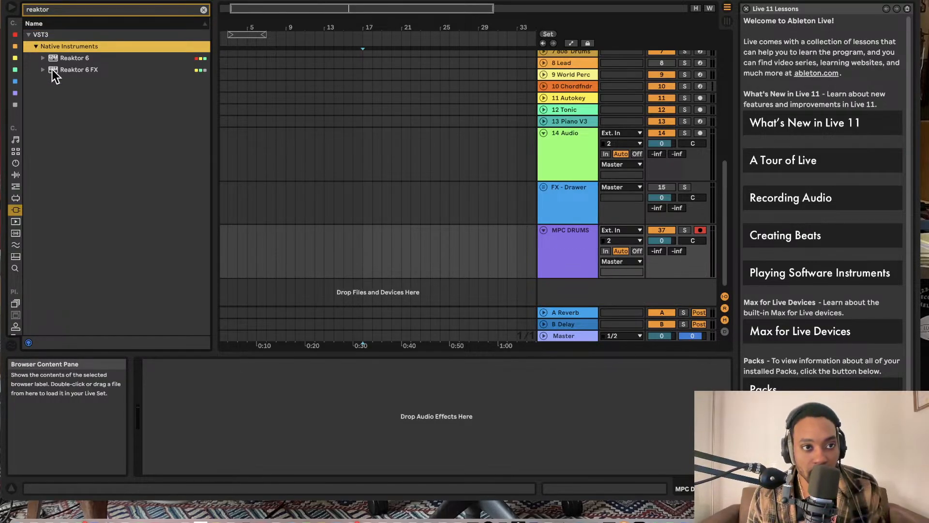
pyautogui.click(45, 59)
pyautogui.click(74, 68)
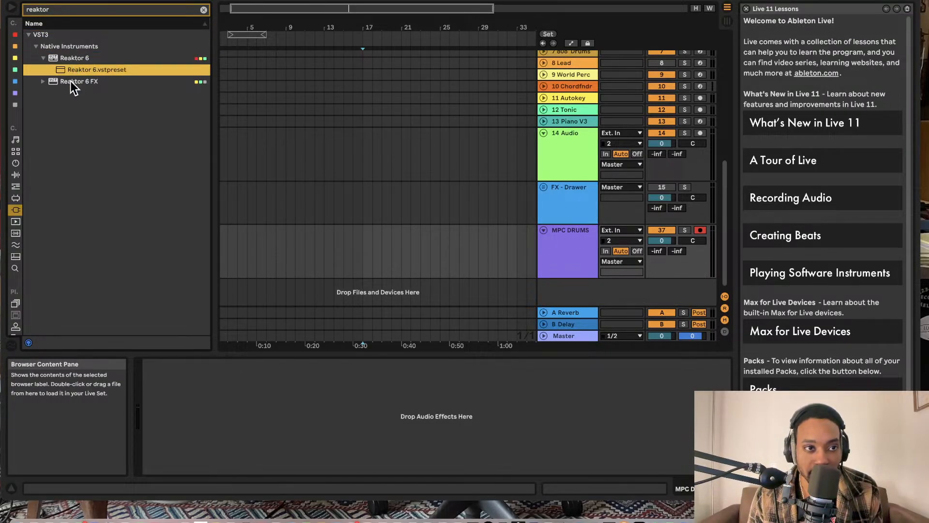
pyautogui.click(73, 81)
pyautogui.moveTo(67, 59); pyautogui.dragTo(364, 249)
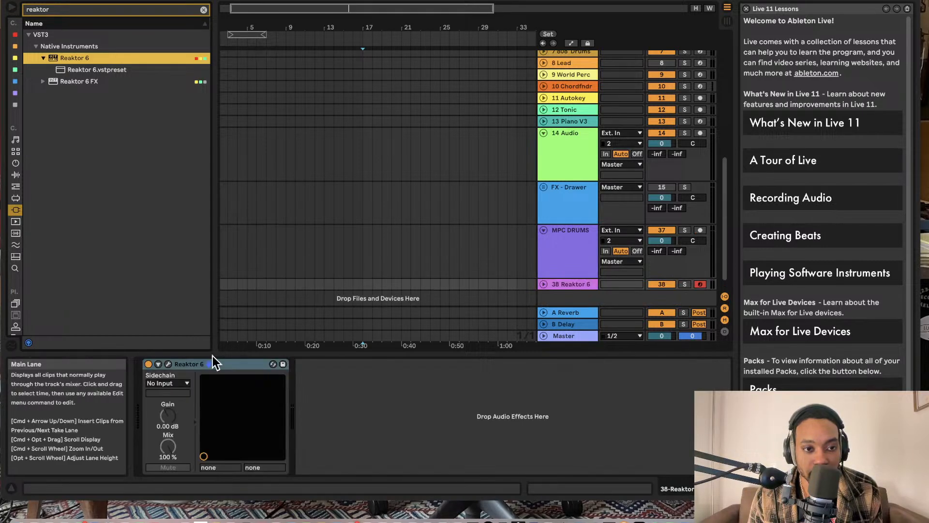
# - Open the Reaktor 6 plug-in window and switch it to edit mode so the structure view is available
pyautogui.click(167, 364)
pyautogui.click(612, 208)
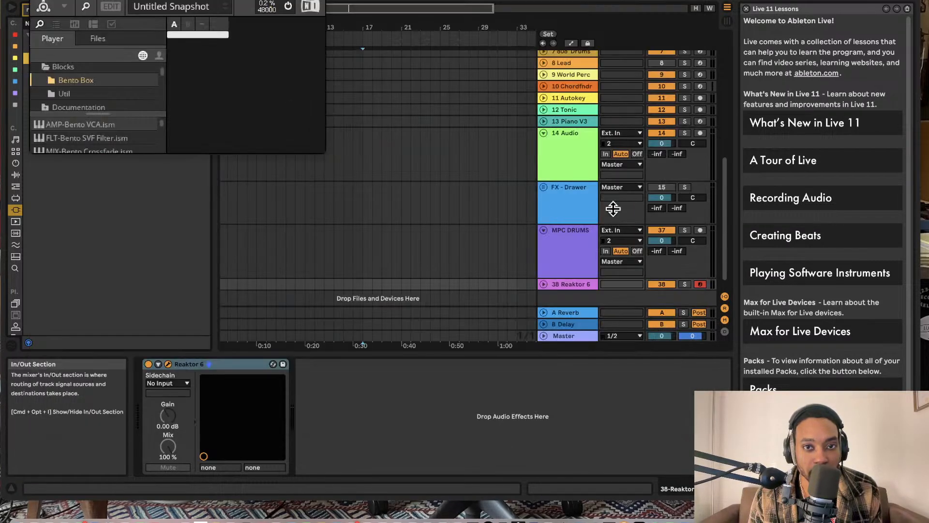
pyautogui.click(111, 6)
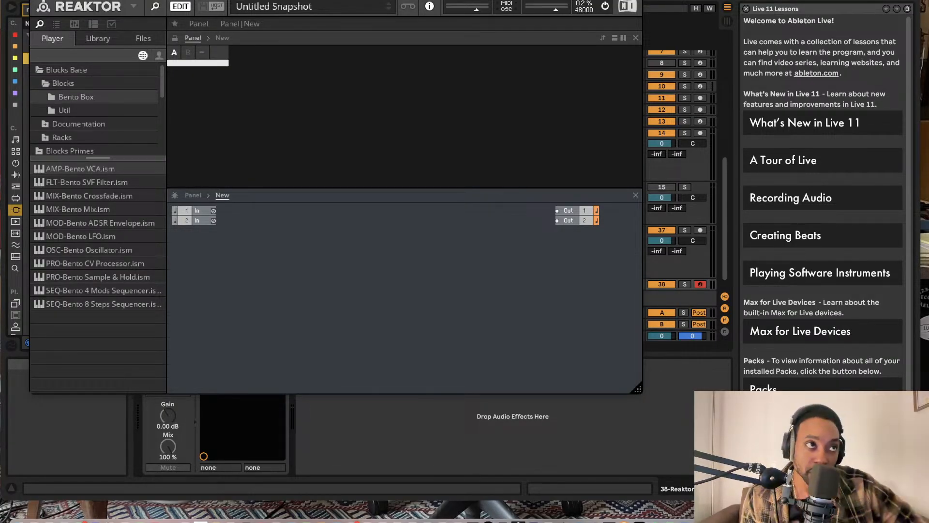
pyautogui.press('super+Tab')
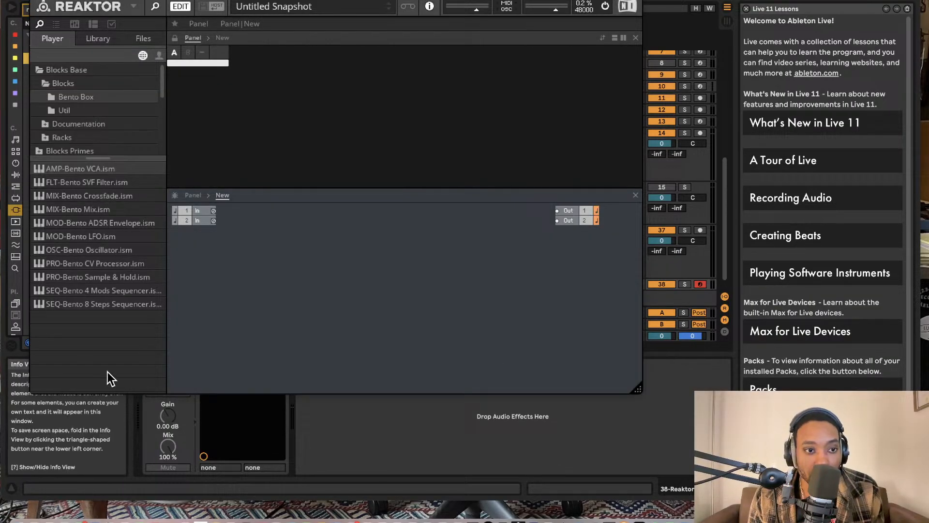
# - Add the UTL-Util Note In block from the Util blocks to the structure, below the input ports
pyautogui.click(71, 110)
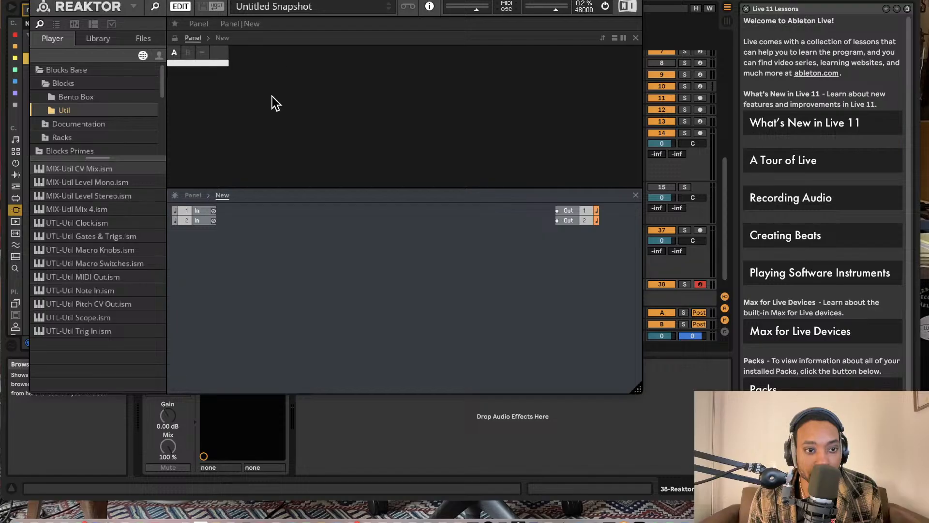
pyautogui.moveTo(364, 2); pyautogui.dragTo(388, 16)
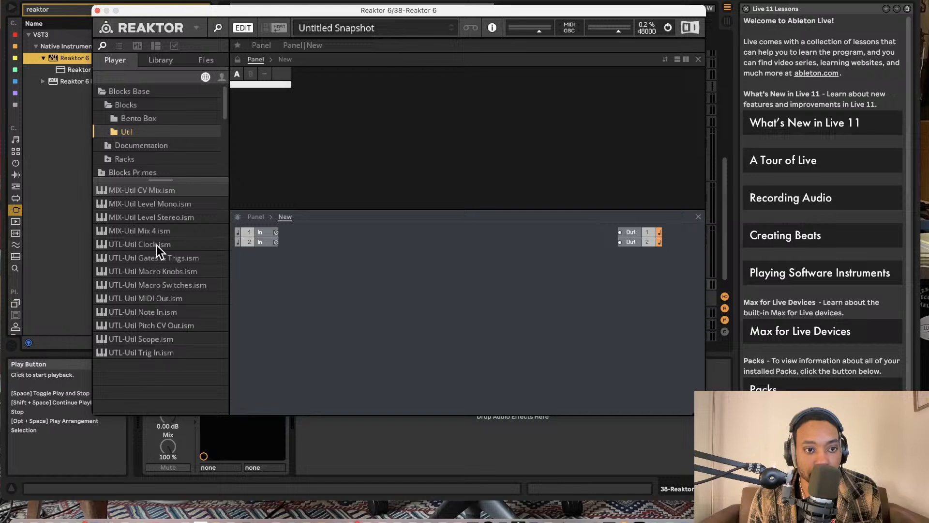
pyautogui.moveTo(142, 310); pyautogui.dragTo(308, 290)
pyautogui.moveTo(340, 315); pyautogui.dragTo(292, 289)
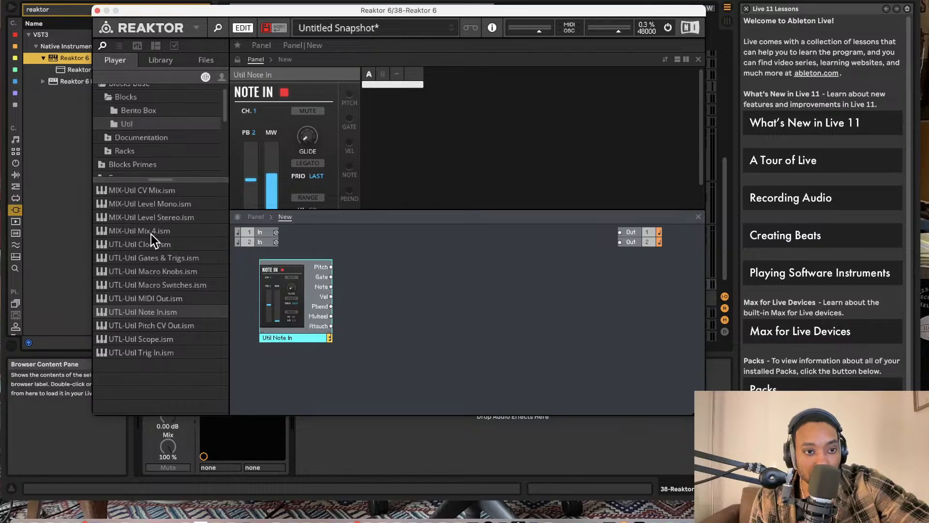
# - Add two OSC-Bento Oscillator blocks from Bento Box beside the Note In block, one above the other
pyautogui.click(150, 111)
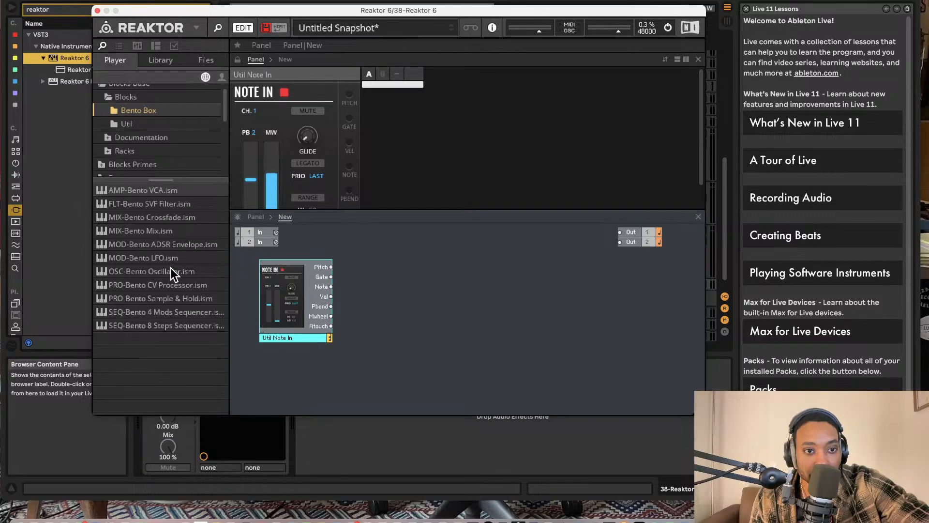
pyautogui.moveTo(169, 272); pyautogui.dragTo(397, 307)
pyautogui.moveTo(184, 273); pyautogui.dragTo(418, 369)
# - Set the waveform of the last oscillator in the panel view to sawtooth
pyautogui.hscroll(2, 460, 123)
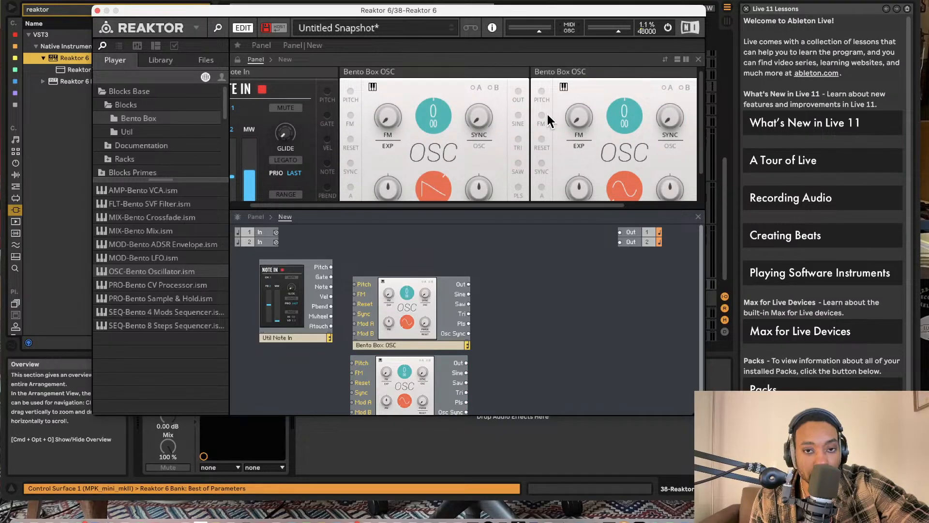
pyautogui.hscroll(3, 547, 111)
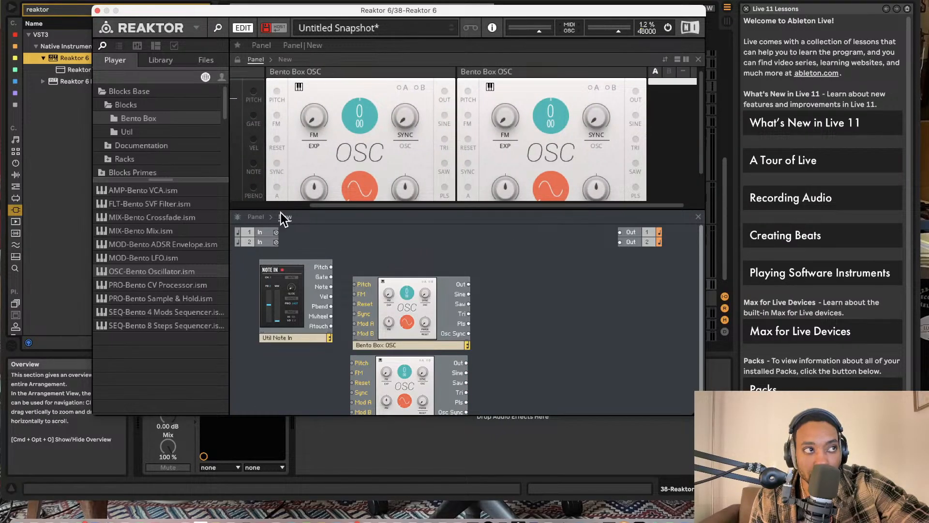
pyautogui.moveTo(547, 111); pyautogui.dragTo(519, 1)
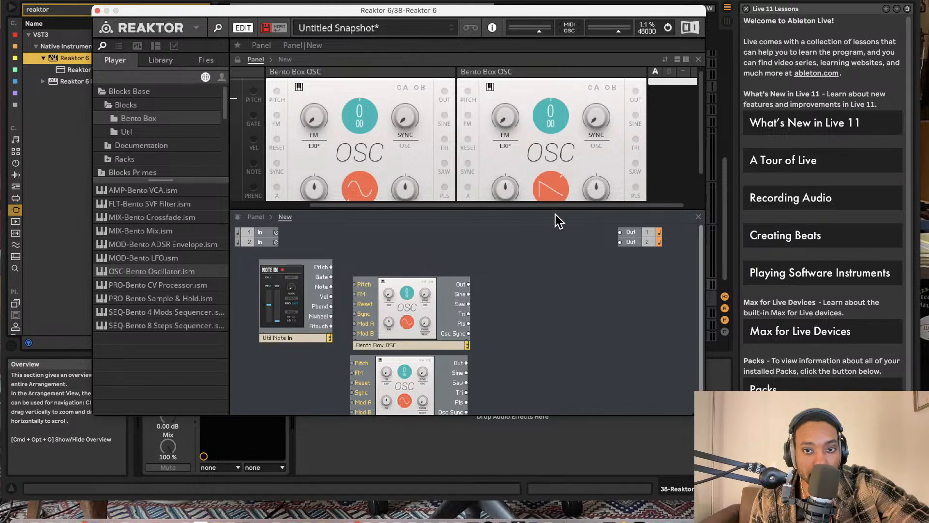
# - Add the FLT-Bento SVF Filter block to the structure beside the oscillators
pyautogui.scroll(-2, 418, 327)
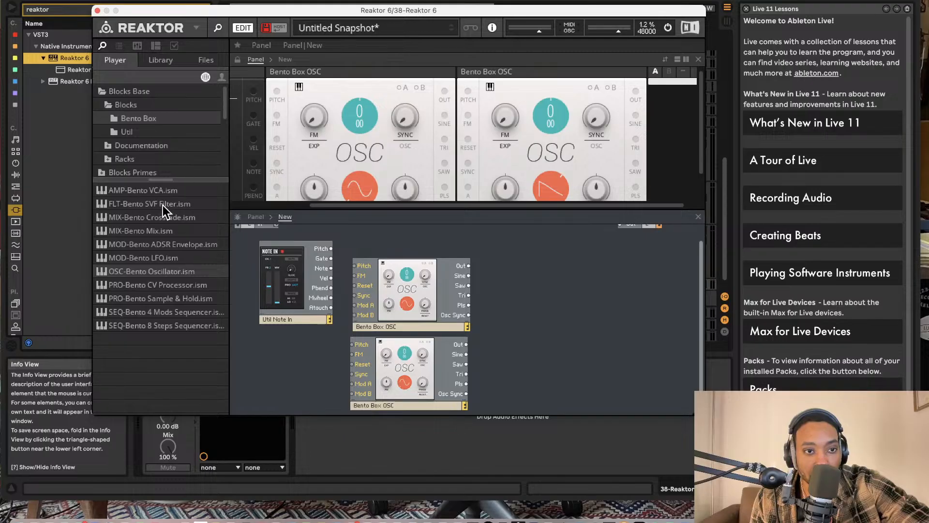
pyautogui.moveTo(162, 205); pyautogui.dragTo(524, 342)
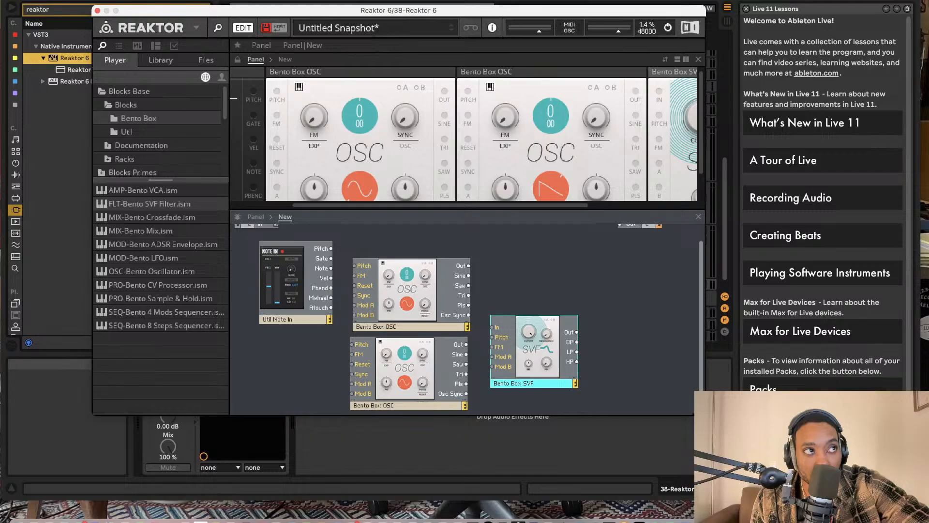
pyautogui.click(552, 303)
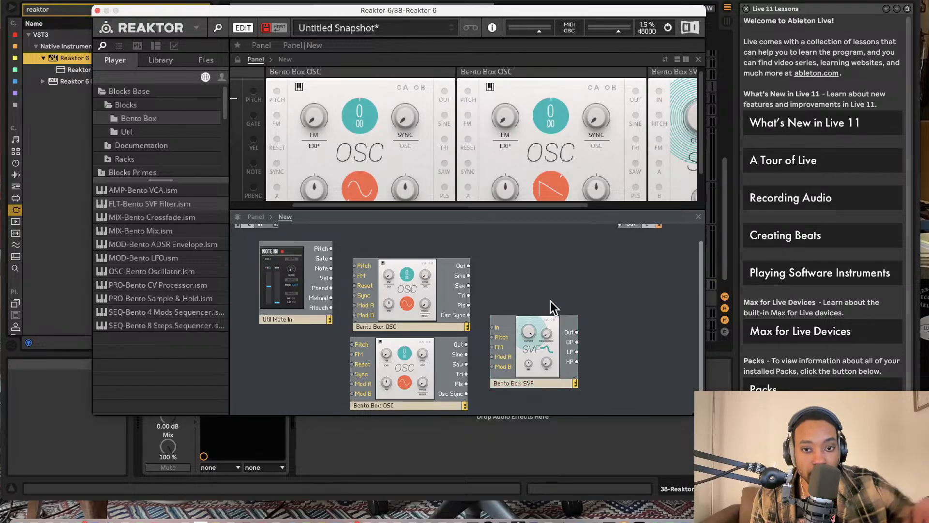
# - Search the structure's component library for "morph", then clear the search text
pyautogui.doubleClick(494, 290)
pyautogui.write('morph')
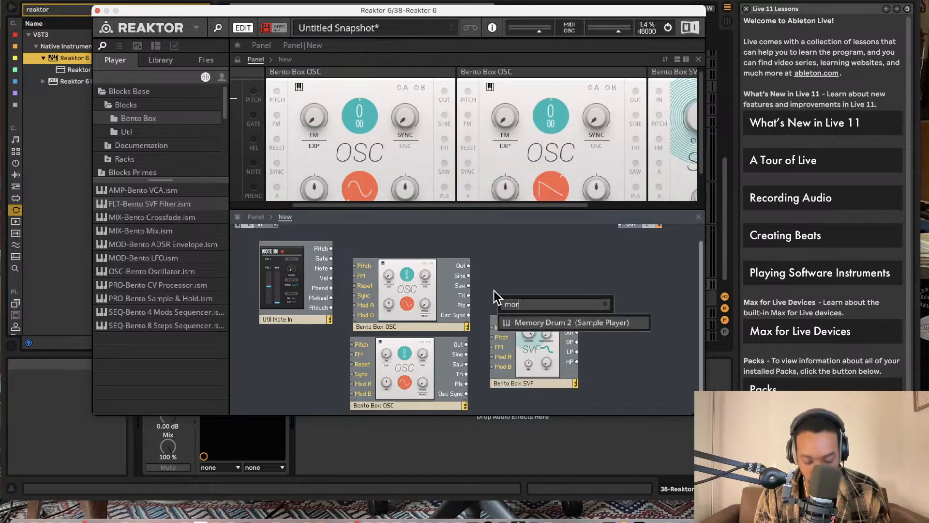
pyautogui.press('BackSpace')
pyautogui.press('BackSpace')
pyautogui.press('BackSpace')
pyautogui.press('BackSpace')
pyautogui.press('BackSpace')
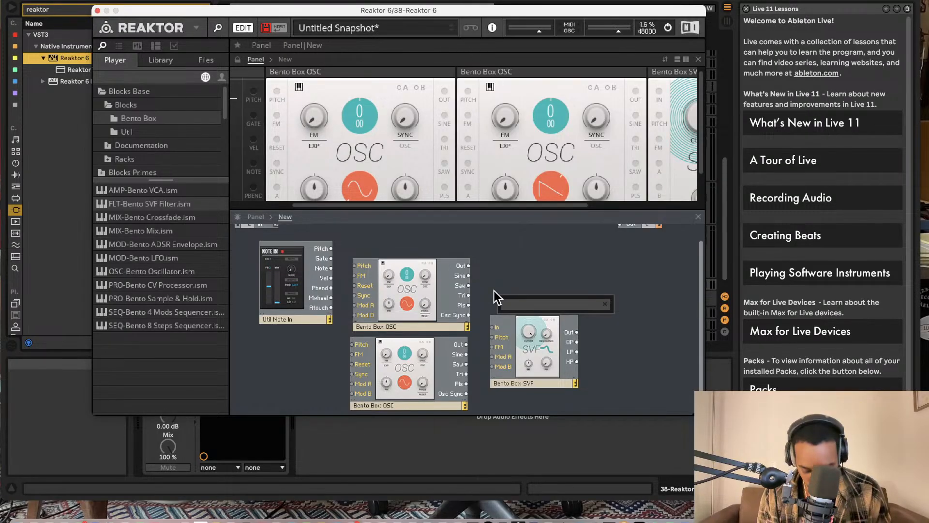
# - Search the component library for "filter" and insert the Distorted Filter (Effects) macro above the SVF block
pyautogui.write('filter mor')
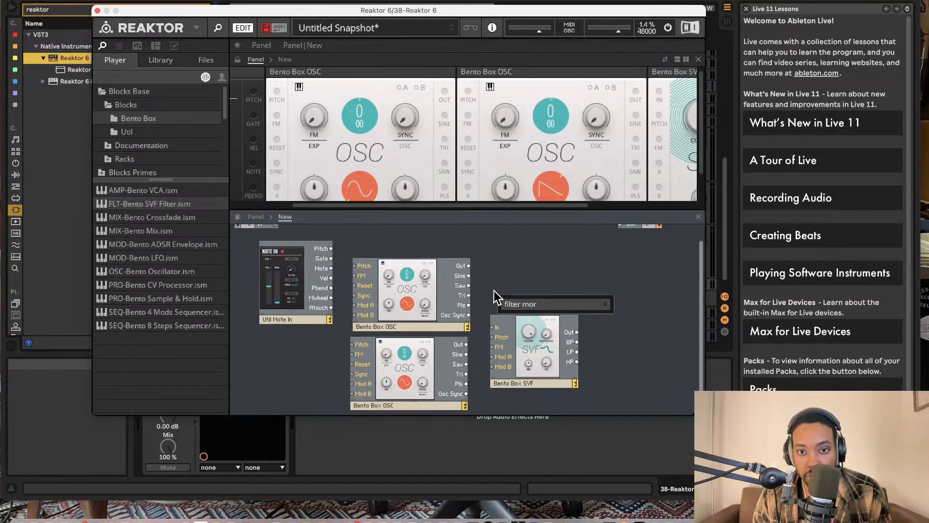
pyautogui.press('BackSpace')
pyautogui.press('BackSpace')
pyautogui.press('BackSpace')
pyautogui.press('BackSpace')
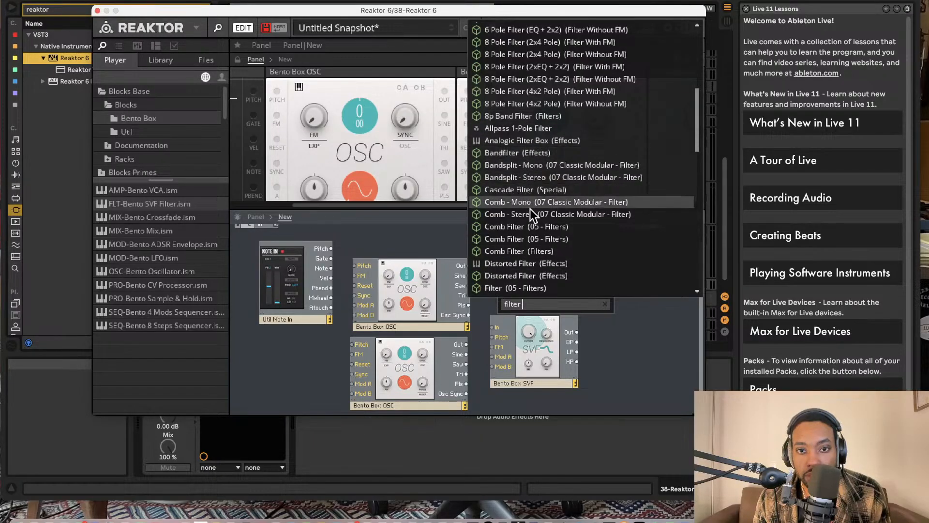
pyautogui.click(535, 278)
pyautogui.moveTo(536, 278)
pyautogui.mouseDown()
pyautogui.moveTo(521, 307)
pyautogui.moveTo(530, 274)
pyautogui.mouseUp()
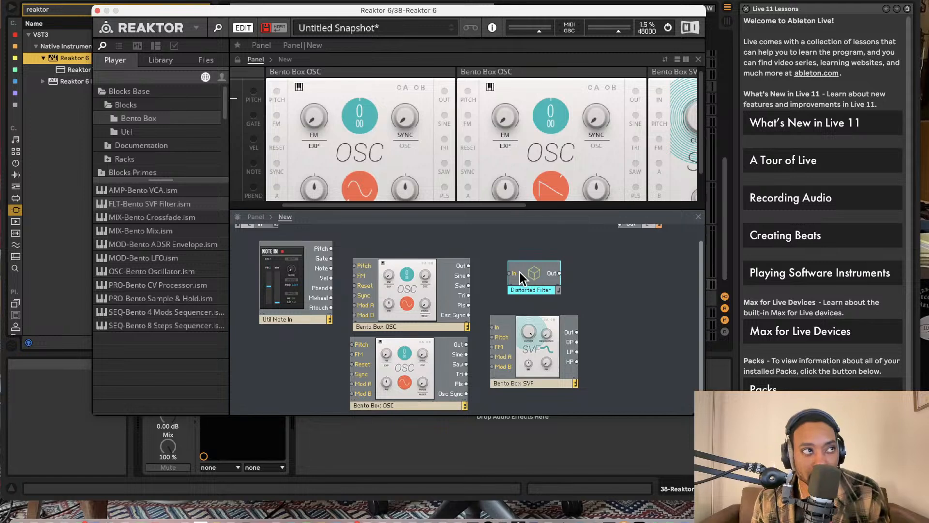
pyautogui.click(588, 282)
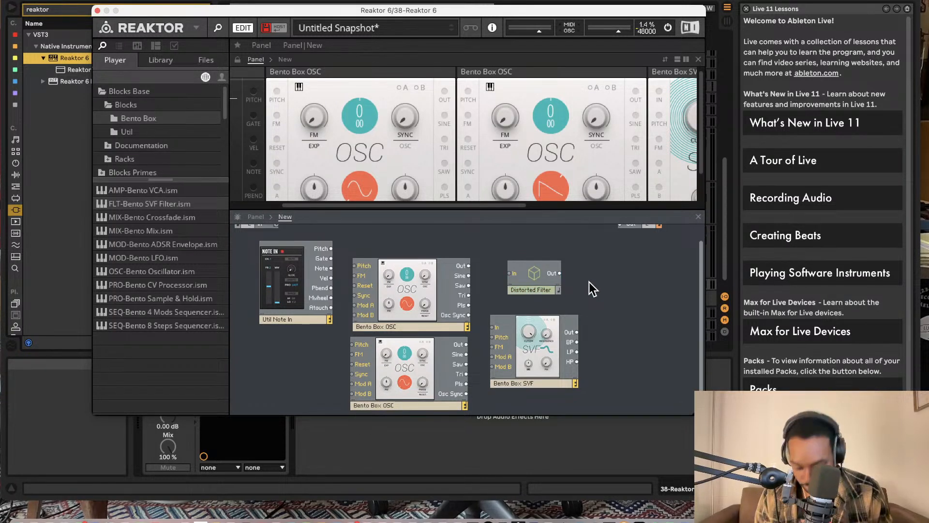
# - Search the component library for "growl filter" from the empty area beside the Distorted Filter
pyautogui.doubleClick(588, 283)
pyautogui.write('growl')
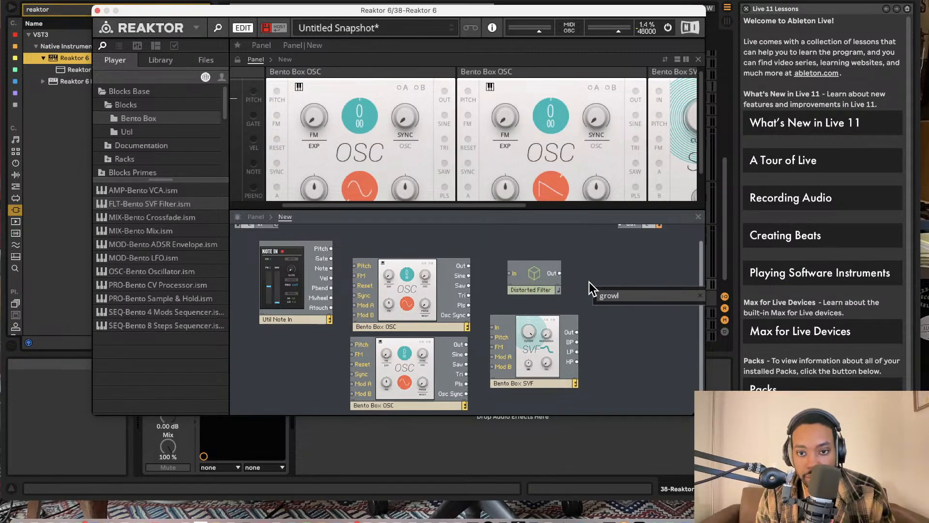
pyautogui.write(' filter')
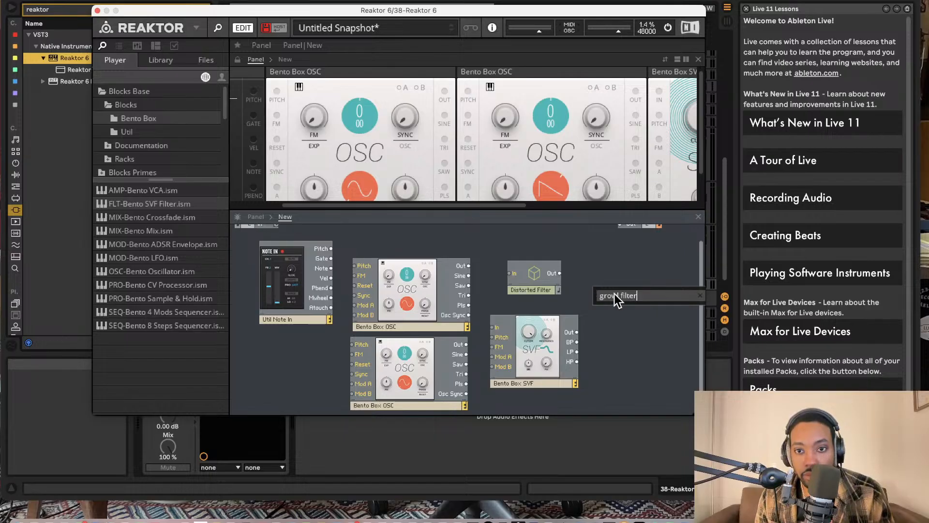
# - Shorten the component search to "gr", insert Instant Repeater (Glex Granular), and place it beside the two filters
pyautogui.press('BackSpace')
pyautogui.press('BackSpace')
pyautogui.press('BackSpace')
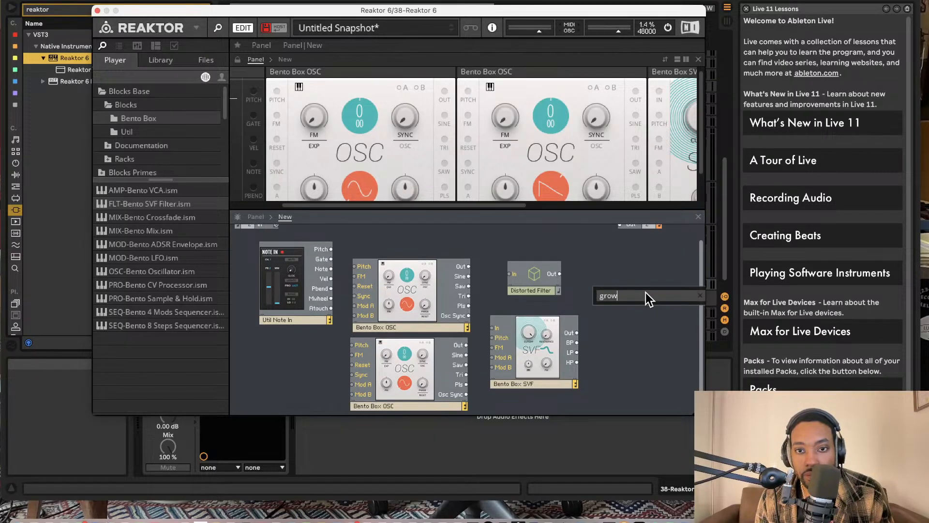
pyautogui.press('BackSpace')
pyautogui.press('BackSpace')
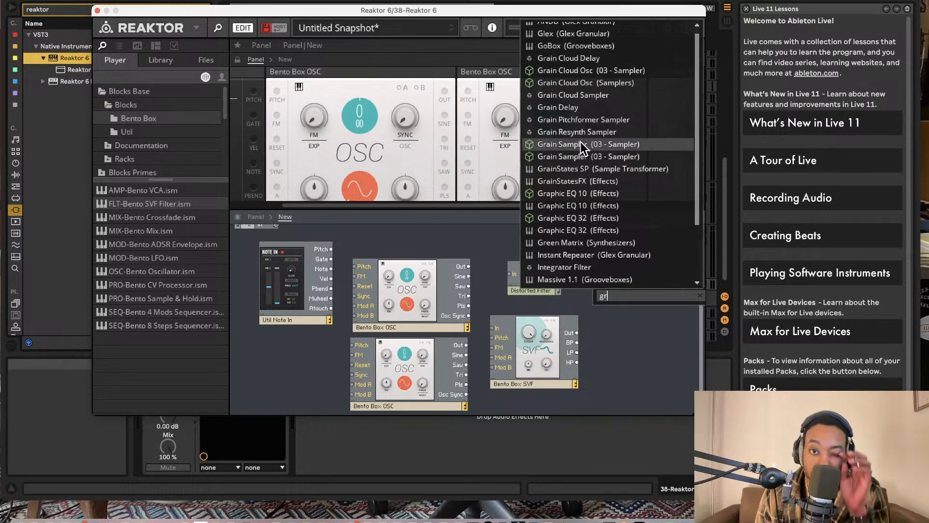
pyautogui.click(585, 256)
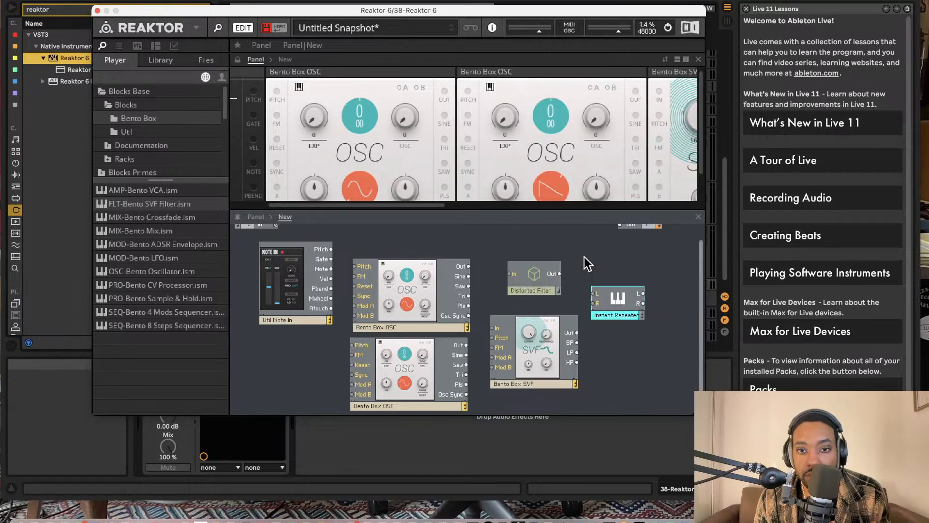
pyautogui.moveTo(585, 256); pyautogui.dragTo(618, 301)
# - Connect the Note In block's Pitch output to the Pitch inputs of both Bento oscillators
pyautogui.hscroll(10, 580, 147)
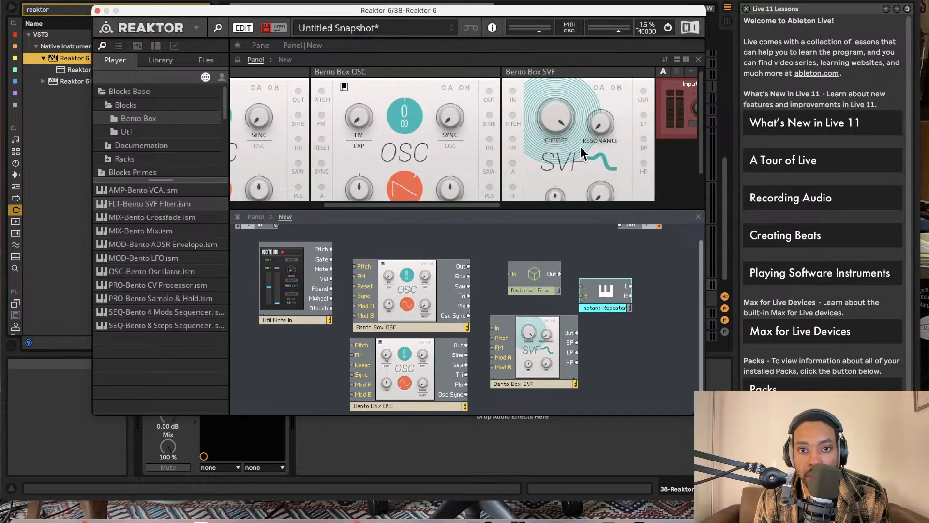
pyautogui.hscroll(4, 575, 150)
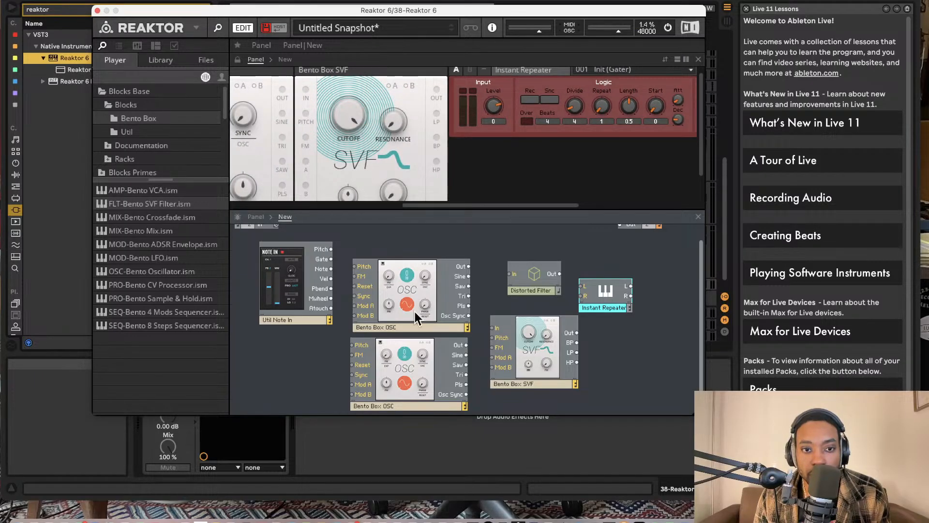
pyautogui.moveTo(332, 249); pyautogui.dragTo(356, 346)
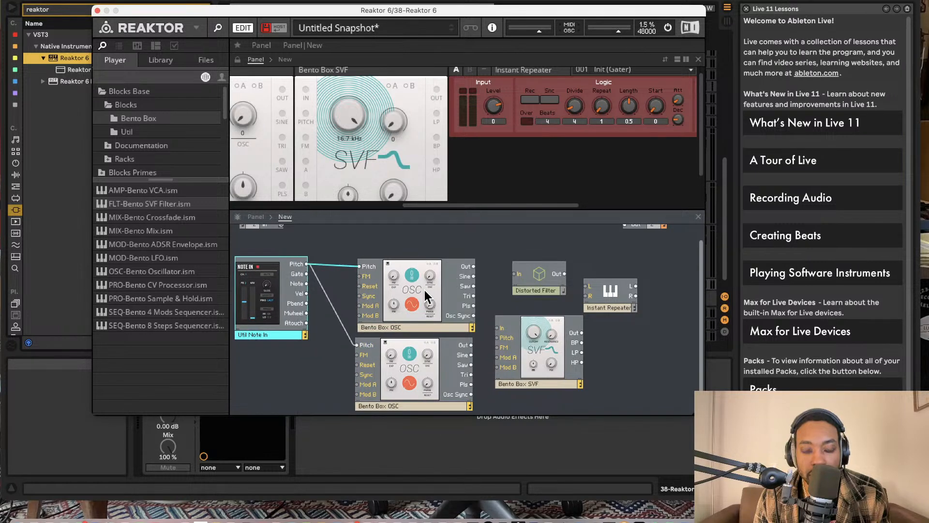
# - Rename the upper Bento oscillator block as Bento Box OSC 1
pyautogui.hscroll(-4, 343, 154)
pyautogui.doubleClick(394, 326)
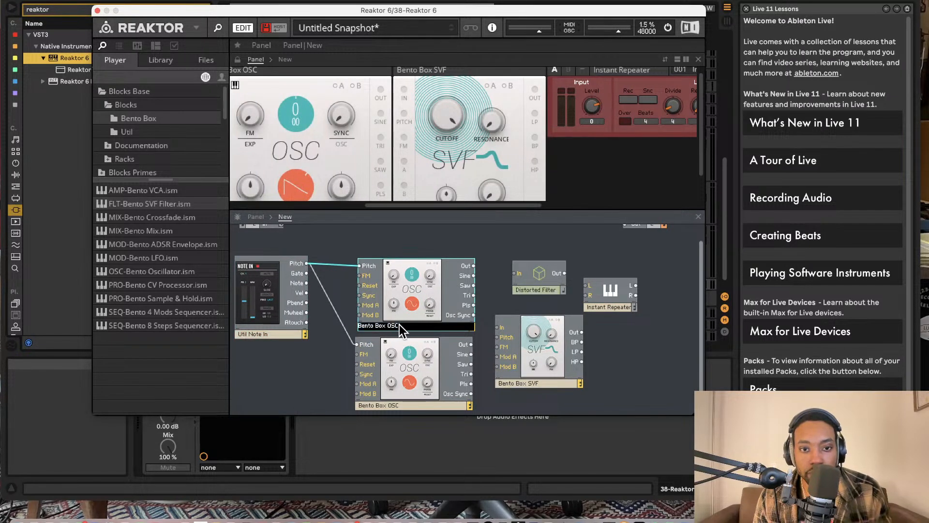
pyautogui.write('1')
pyautogui.press('Return')
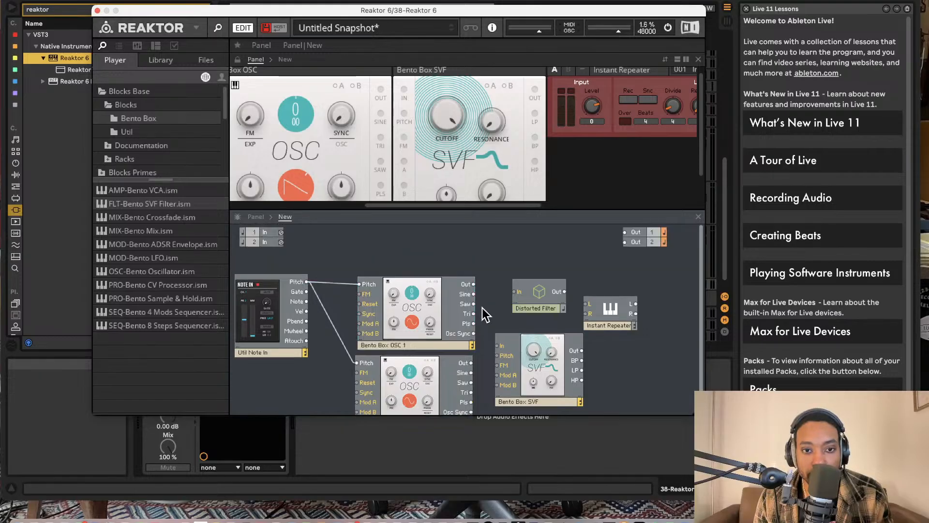
# - Rename the lower Bento oscillator block as Bento Box OSC 2
pyautogui.doubleClick(406, 406)
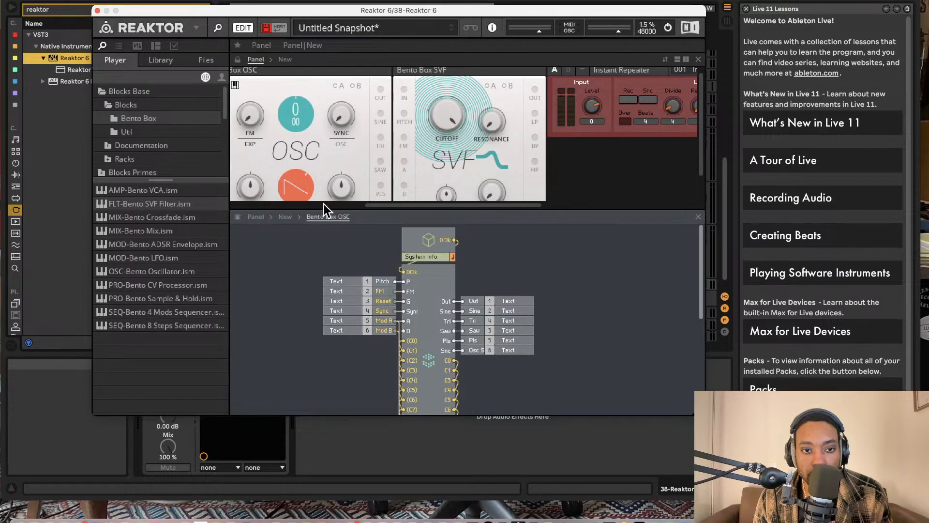
pyautogui.click(285, 217)
pyautogui.scroll(-1, 420, 375)
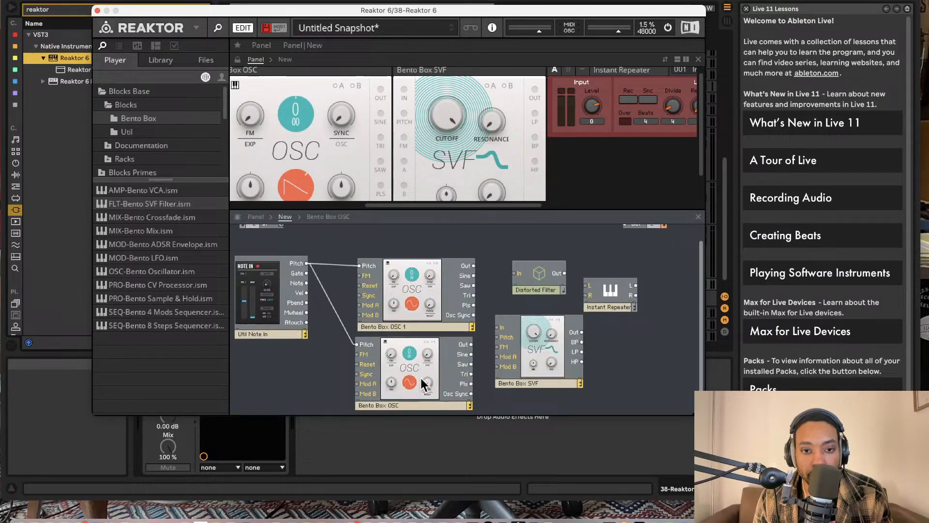
pyautogui.click(412, 406)
pyautogui.click(412, 406)
pyautogui.write('2')
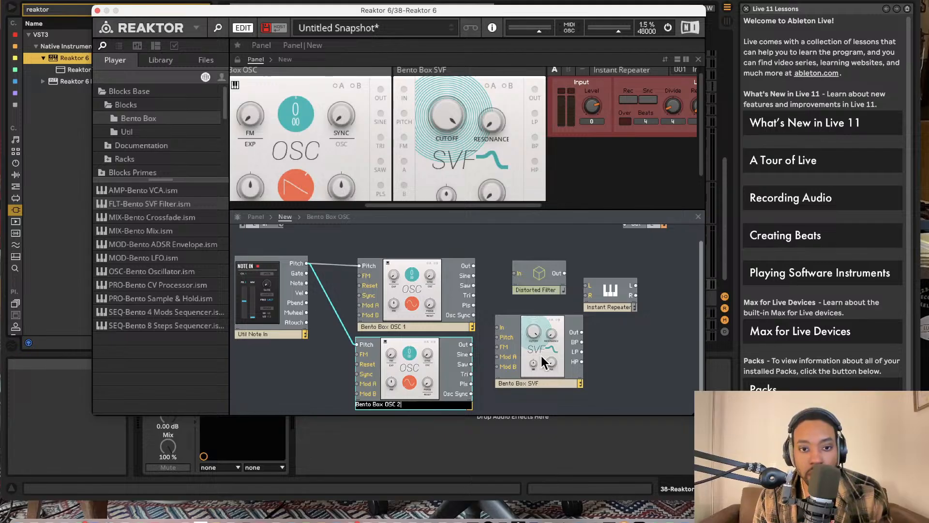
pyautogui.press('Return')
# - Chain OSC 2's Out through the SVF and the Distorted Filter into both the L and R inputs of the Instant Repeater
pyautogui.moveTo(474, 269); pyautogui.dragTo(498, 331)
pyautogui.moveTo(544, 282); pyautogui.dragTo(597, 342)
pyautogui.moveTo(616, 310); pyautogui.dragTo(682, 344)
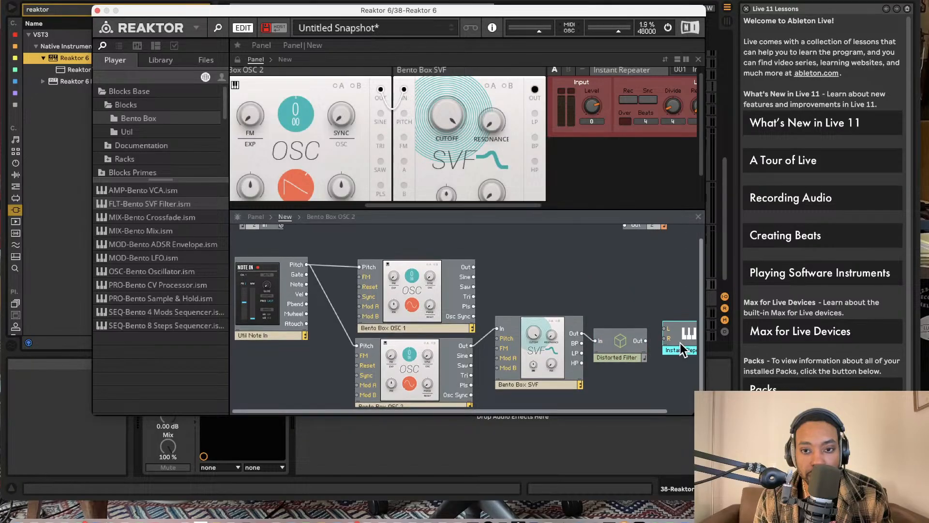
pyautogui.moveTo(620, 344); pyautogui.dragTo(669, 339)
pyautogui.hscroll(2, 669, 339)
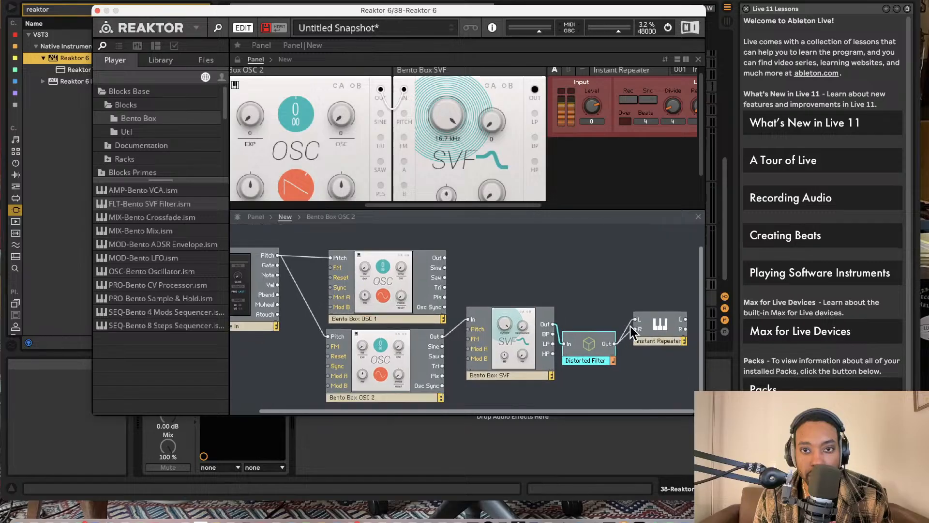
# - Connect the Instant Repeater's L and R outputs to output terminals 1 and 2
pyautogui.moveTo(632, 193); pyautogui.dragTo(595, 230)
pyautogui.click(611, 235)
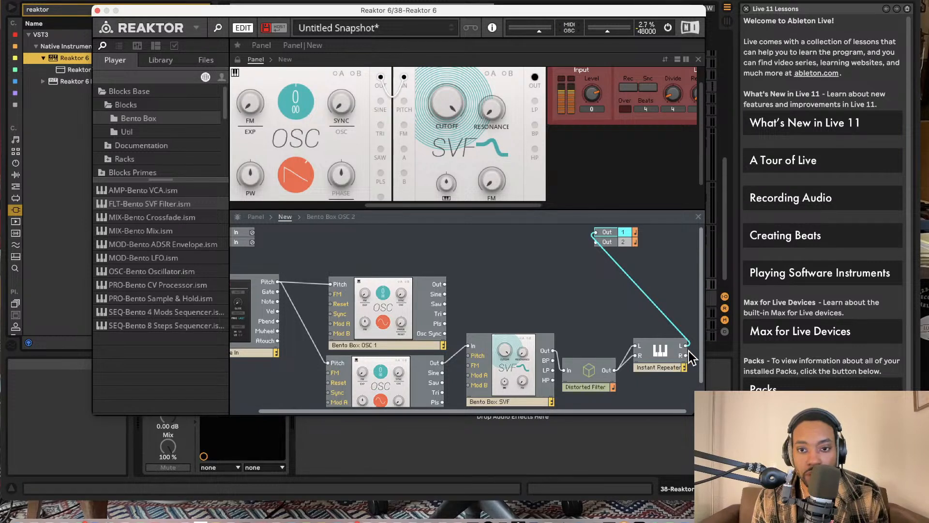
pyautogui.moveTo(687, 355); pyautogui.dragTo(586, 237)
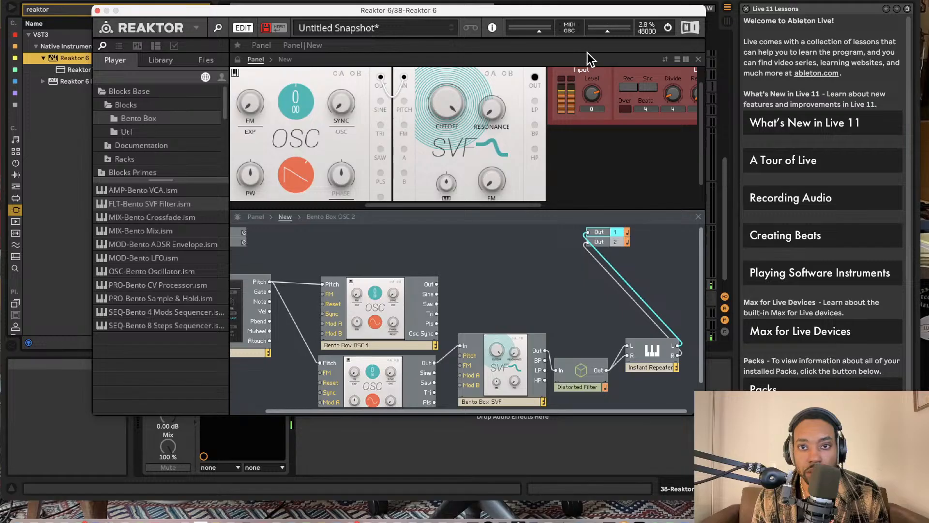
# - Set the Instant Repeater's input Level to -12.5, Divide to 25 and Repeat to 22
pyautogui.click(583, 112)
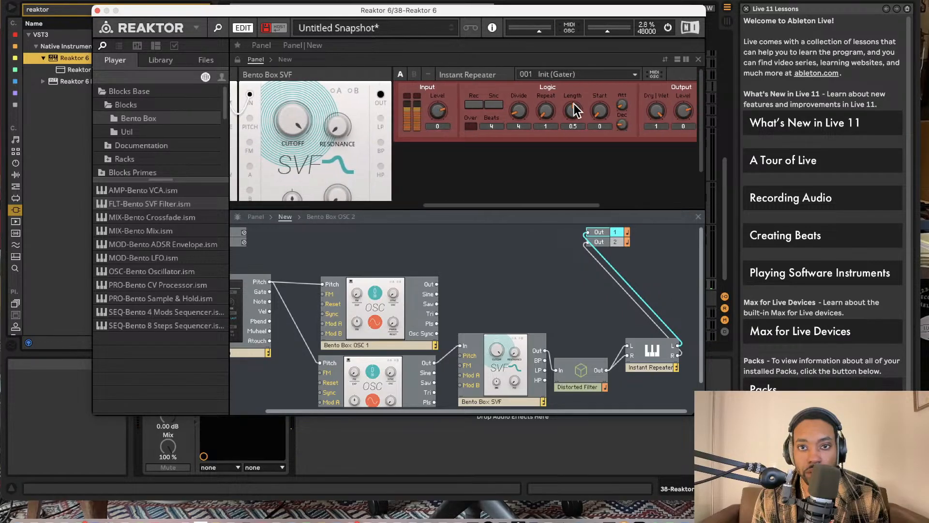
pyautogui.moveTo(542, 65); pyautogui.dragTo(542, 50)
pyautogui.moveTo(522, 108); pyautogui.dragTo(524, 57)
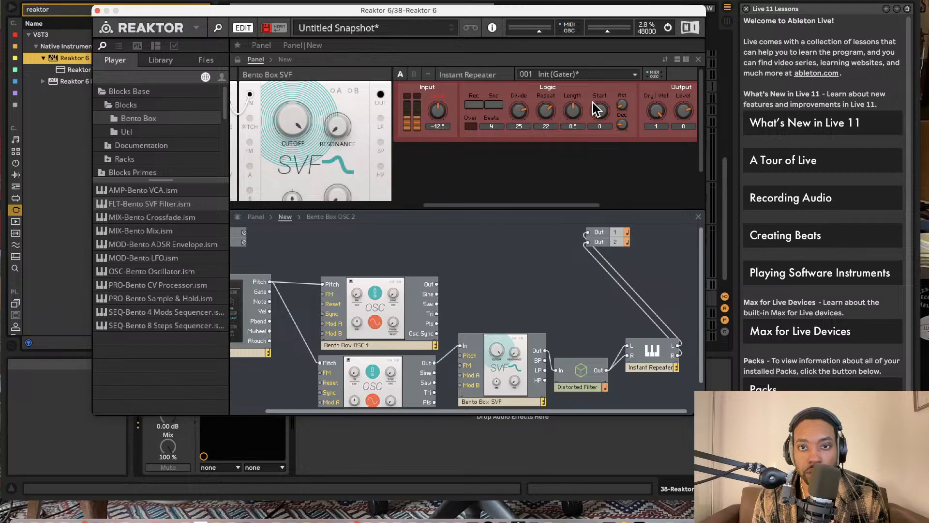
# - Connect OSC 1's Out to the SVF's In in place of OSC 2
pyautogui.hscroll(-10, 581, 95)
pyautogui.scroll(-2, 466, 256)
pyautogui.hscroll(-1, 466, 256)
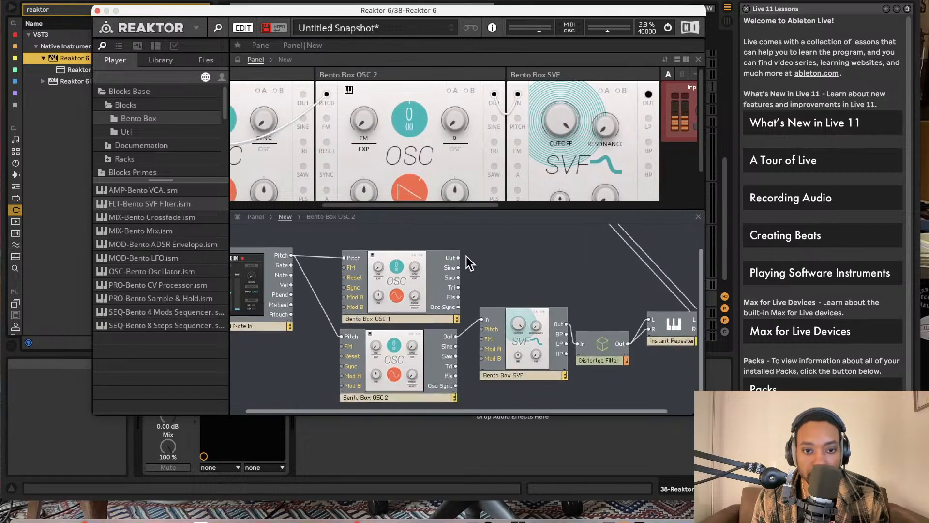
pyautogui.moveTo(458, 257); pyautogui.dragTo(483, 319)
pyautogui.scroll(1, 501, 260)
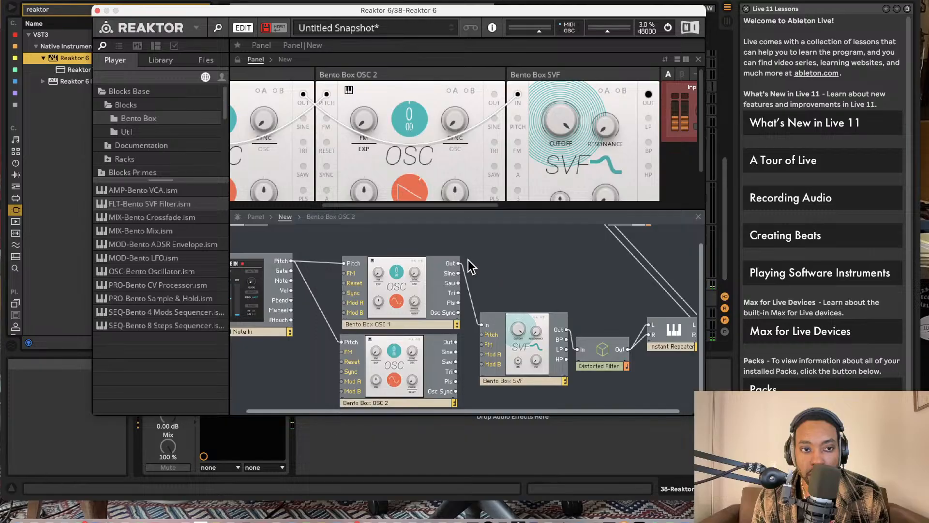
# - Insert a Bento Mix block beside the oscillators and move the SVF aside to make room for it
pyautogui.hscroll(-3, 363, 301)
pyautogui.scroll(-3, 416, 295)
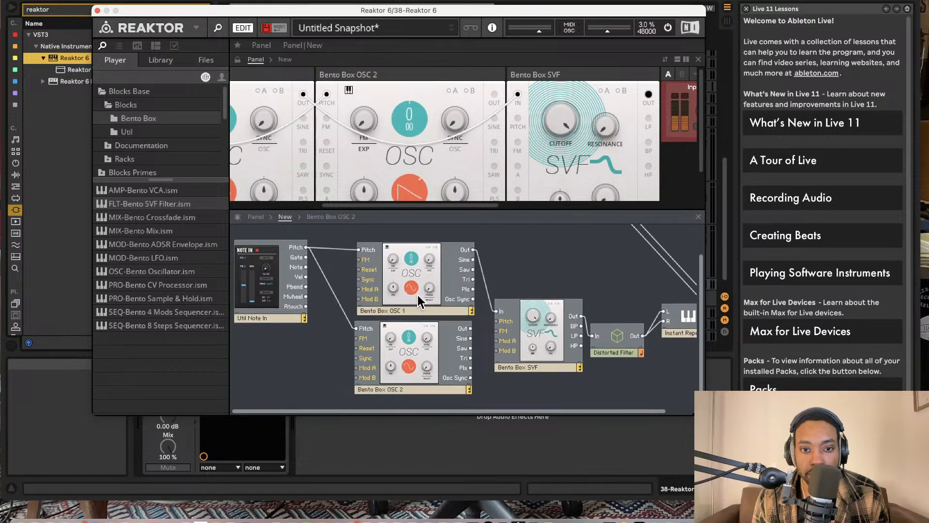
pyautogui.moveTo(168, 233); pyautogui.dragTo(527, 290)
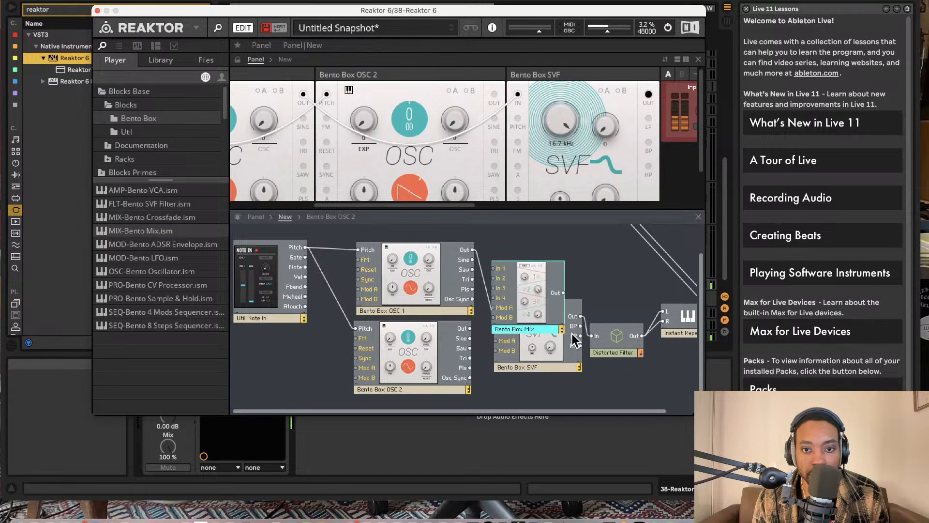
pyautogui.moveTo(558, 349); pyautogui.dragTo(618, 352)
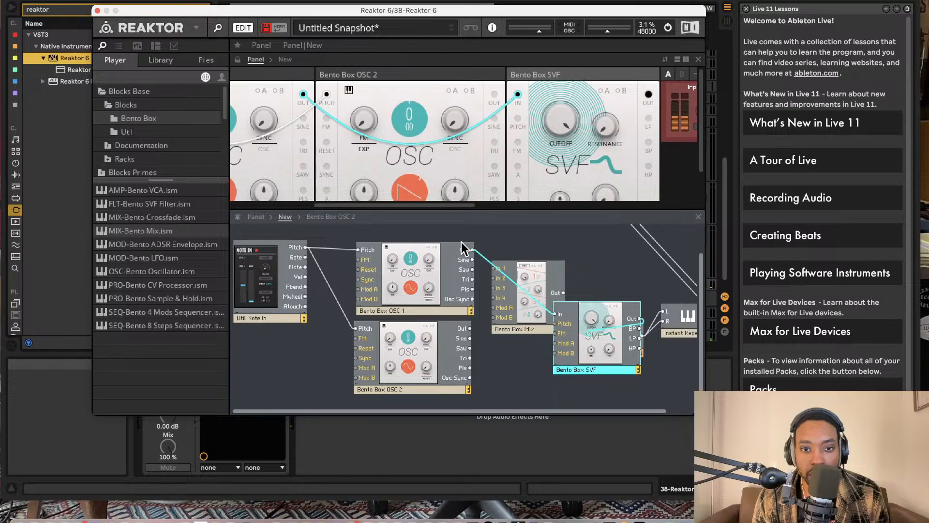
# - Wire OSC 2's Out to the mixer's In 1 and the mixer's Out to the SVF's In, rearranging the blocks around the mixer
pyautogui.moveTo(474, 250); pyautogui.dragTo(471, 328)
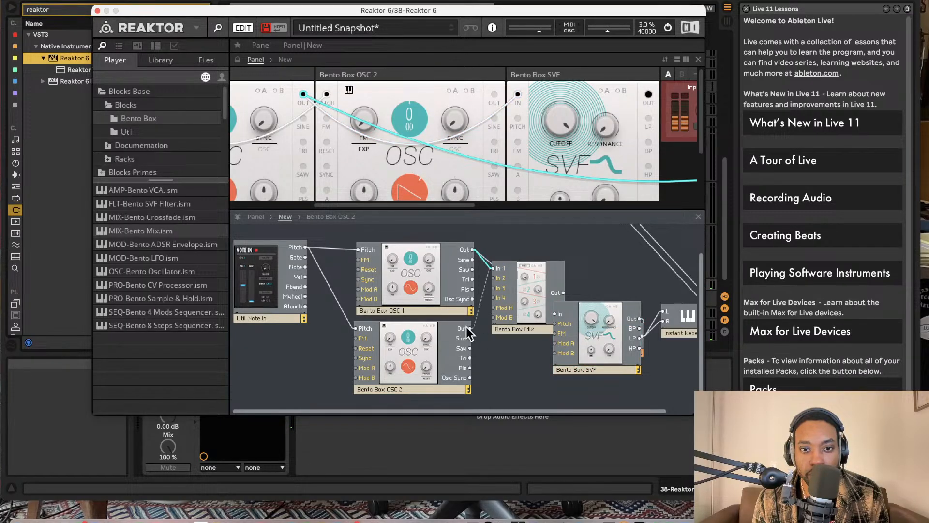
pyautogui.moveTo(506, 295); pyautogui.dragTo(496, 268)
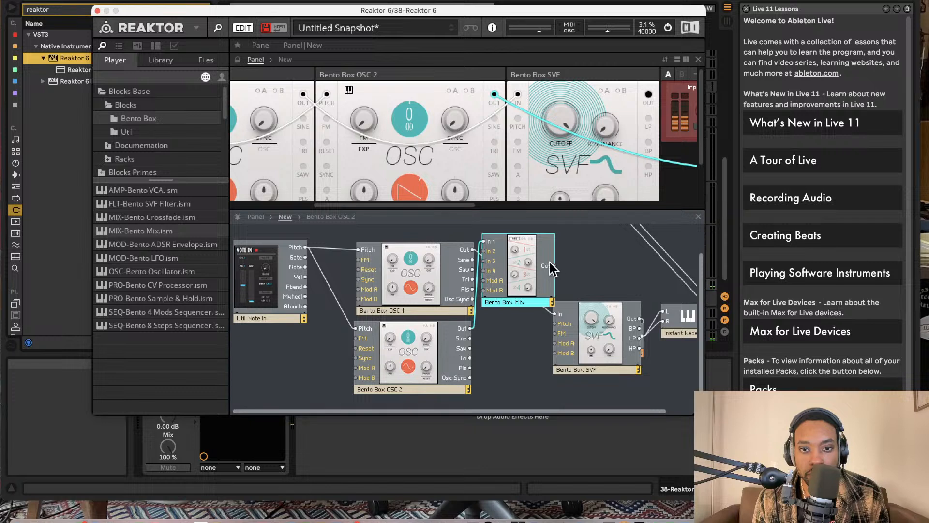
pyautogui.moveTo(565, 314); pyautogui.dragTo(556, 314)
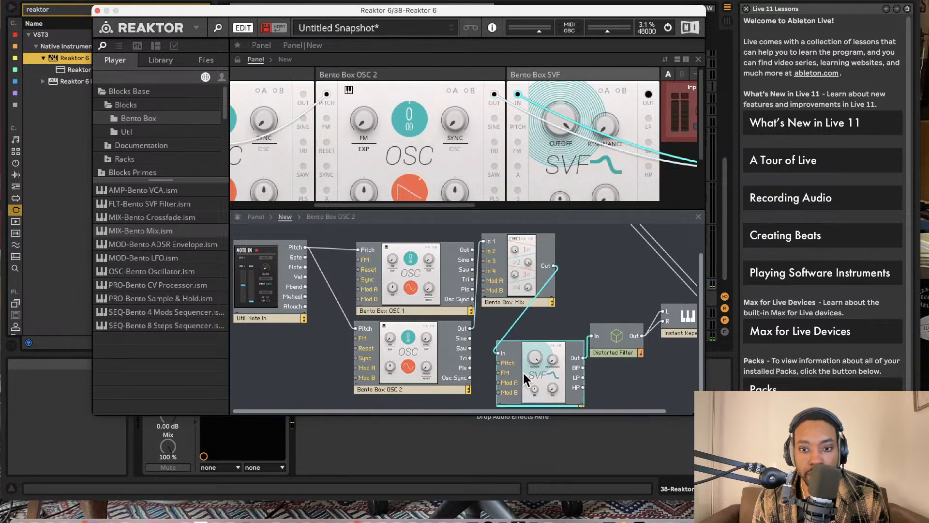
pyautogui.moveTo(523, 371); pyautogui.dragTo(530, 354)
pyautogui.moveTo(608, 339); pyautogui.dragTo(621, 348)
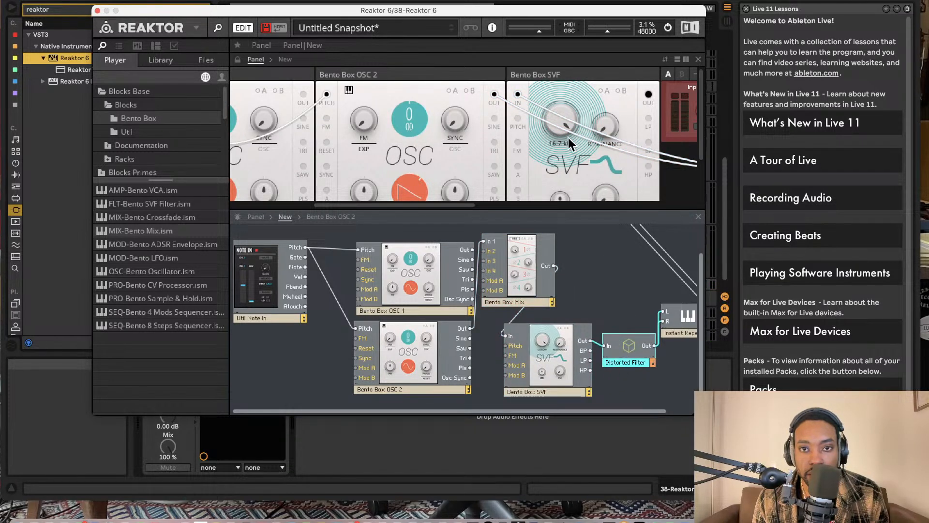
# - Lower the Bento Box SVF's cutoff
pyautogui.moveTo(563, 124); pyautogui.dragTo(562, 164)
pyautogui.hscroll(-6, 430, 180)
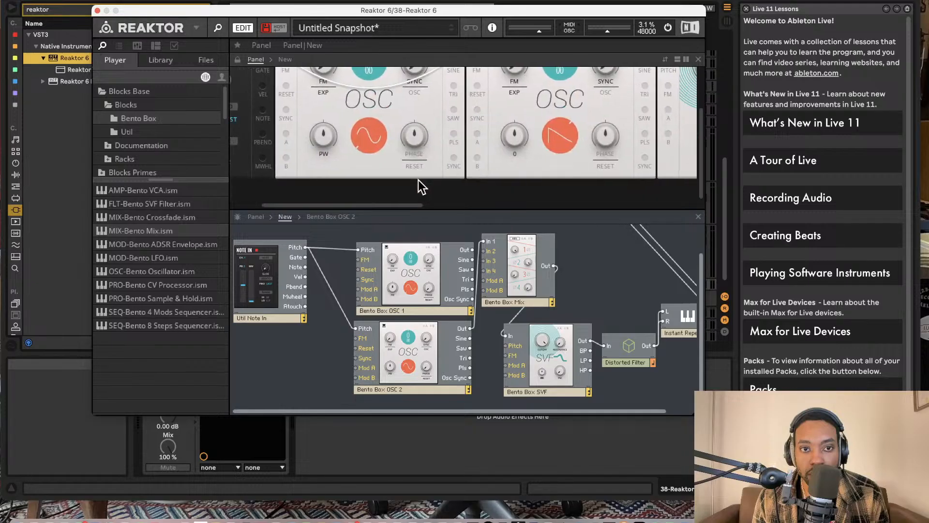
pyautogui.hscroll(-3, 417, 179)
pyautogui.scroll(-3, 405, 179)
pyautogui.hscroll(3, 404, 179)
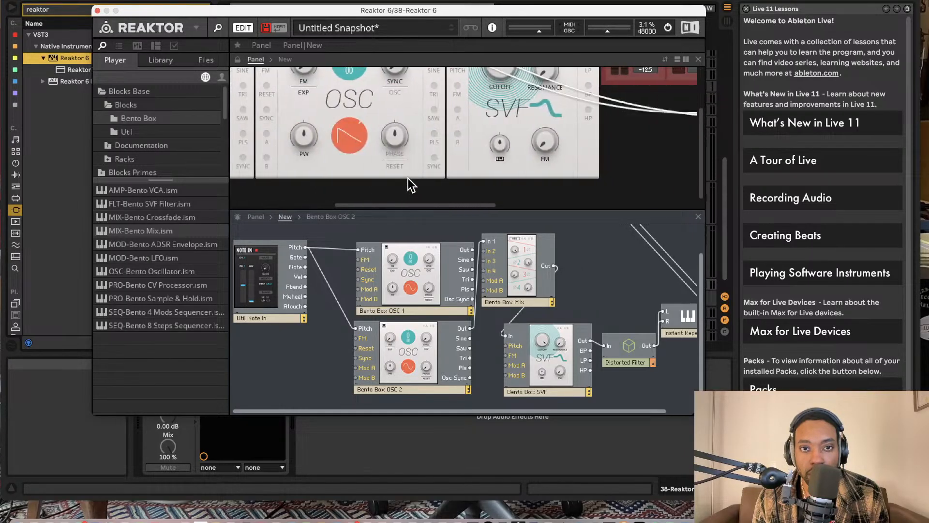
# - Adjust the mixer's first two channels, with channel 2 at 17.1, and set the Distorted Filter's In Gain to 26.5
pyautogui.scroll(-3, 408, 178)
pyautogui.hscroll(5, 408, 179)
pyautogui.scroll(3, 409, 176)
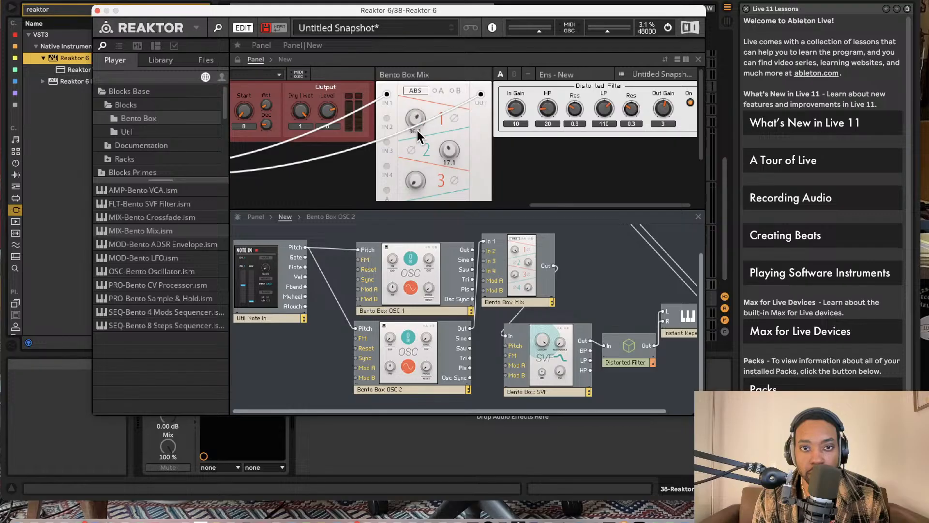
pyautogui.hscroll(2, 561, 117)
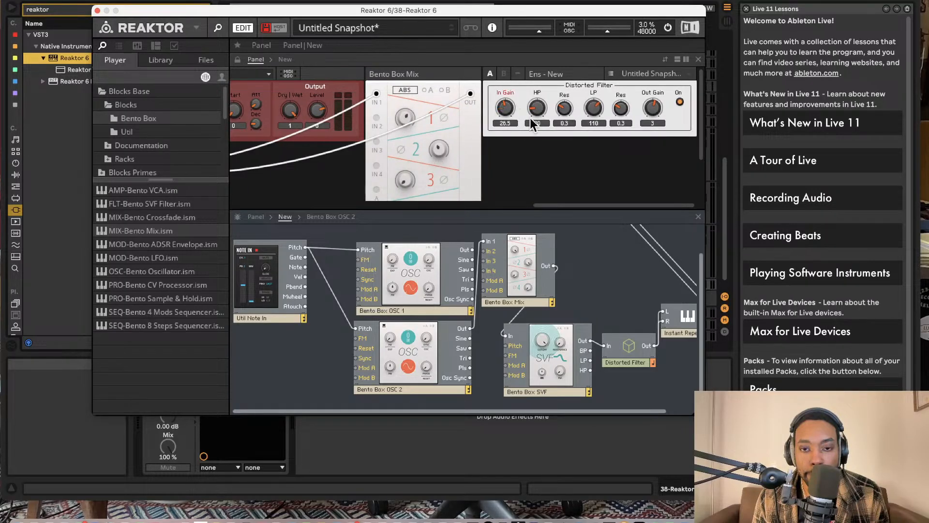
# - Connect the Distorted Filter's Out directly to output terminals 1 and 2, bypassing the Instant Repeater
pyautogui.hscroll(2, 622, 320)
pyautogui.moveTo(652, 309); pyautogui.dragTo(593, 236)
pyautogui.moveTo(626, 383); pyautogui.dragTo(605, 248)
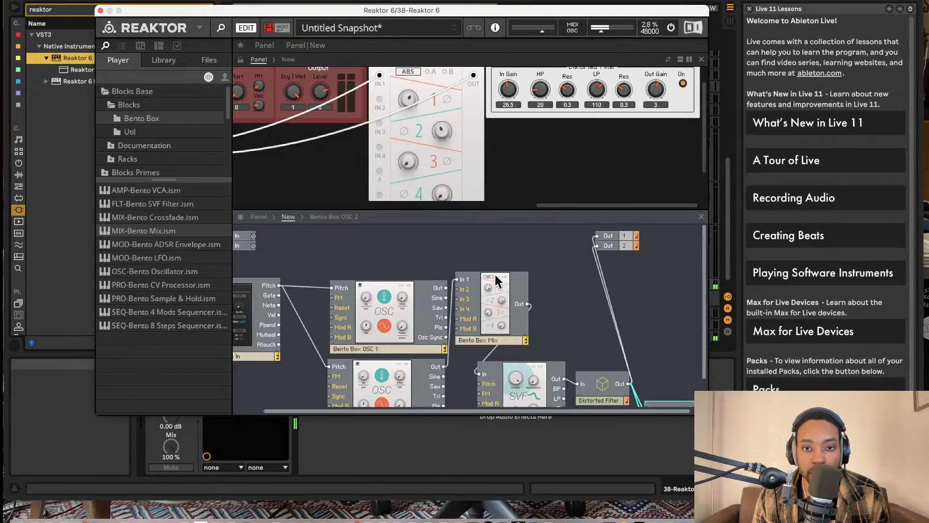
# - Adjust the mixer's channel 1 level and switch off Reaktor's audio engine
pyautogui.scroll(3, 432, 129)
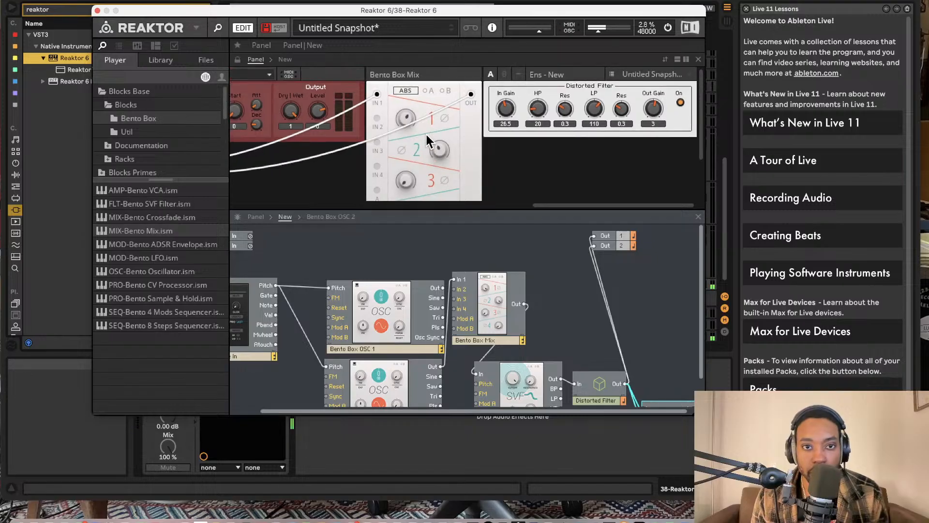
pyautogui.moveTo(407, 119); pyautogui.dragTo(406, 131)
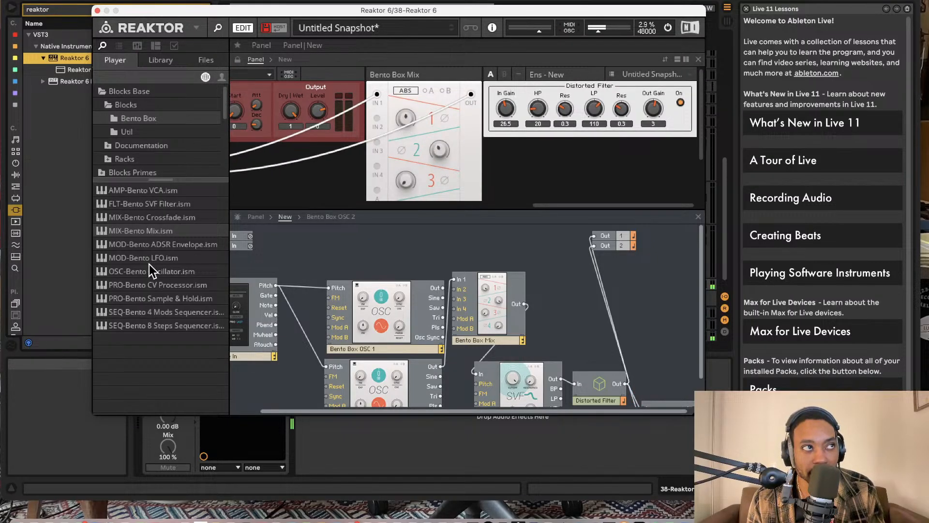
pyautogui.click(668, 27)
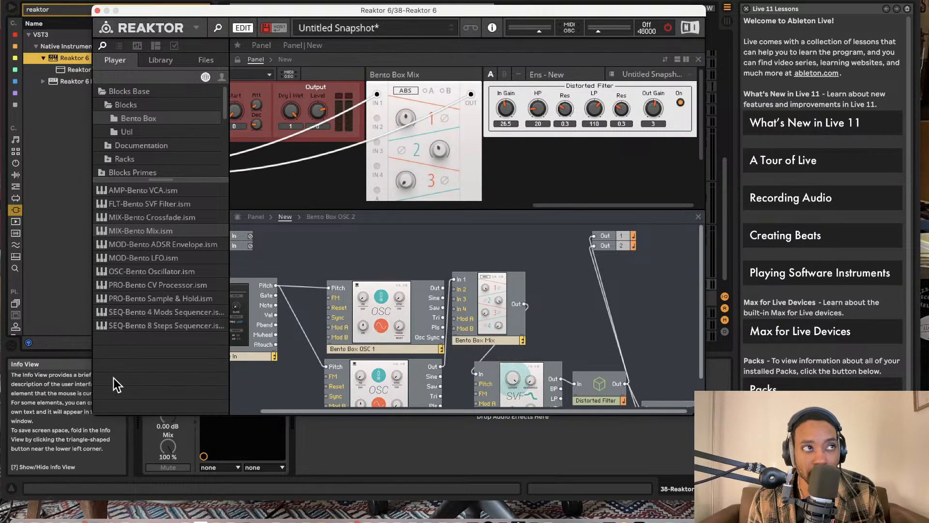
# - Add a second Bento SVF filter below OSC 2 and connect its Out to the first SVF's Mod A input
pyautogui.scroll(-3, 422, 278)
pyautogui.hscroll(-1, 422, 278)
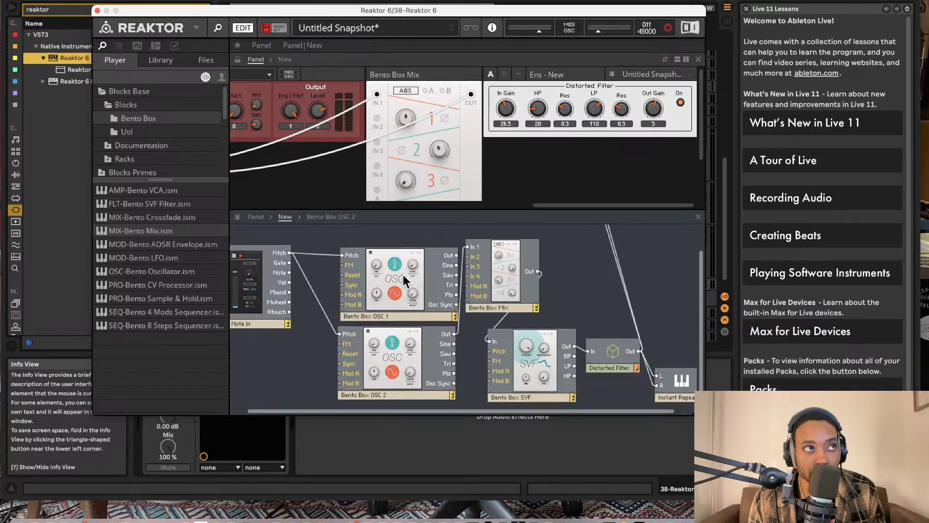
pyautogui.moveTo(399, 280)
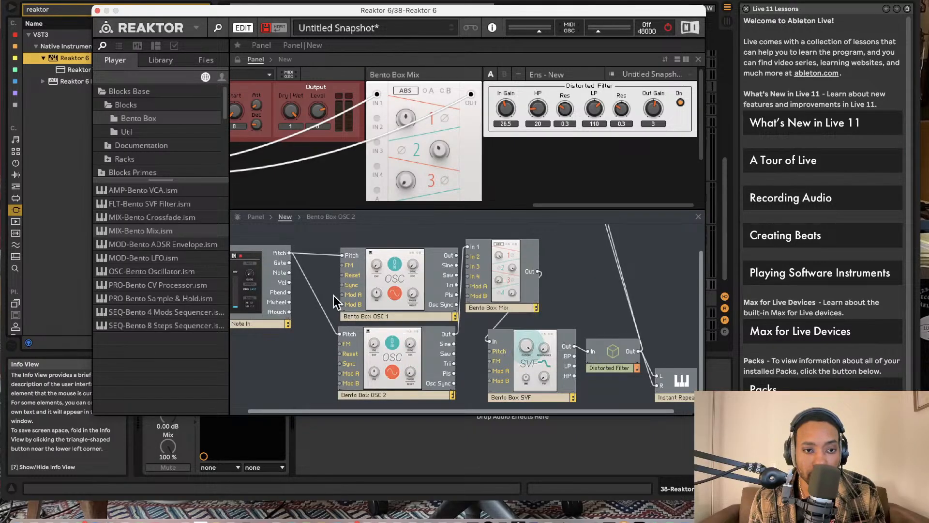
pyautogui.moveTo(157, 204); pyautogui.dragTo(429, 260)
pyautogui.moveTo(326, 358); pyautogui.dragTo(502, 344)
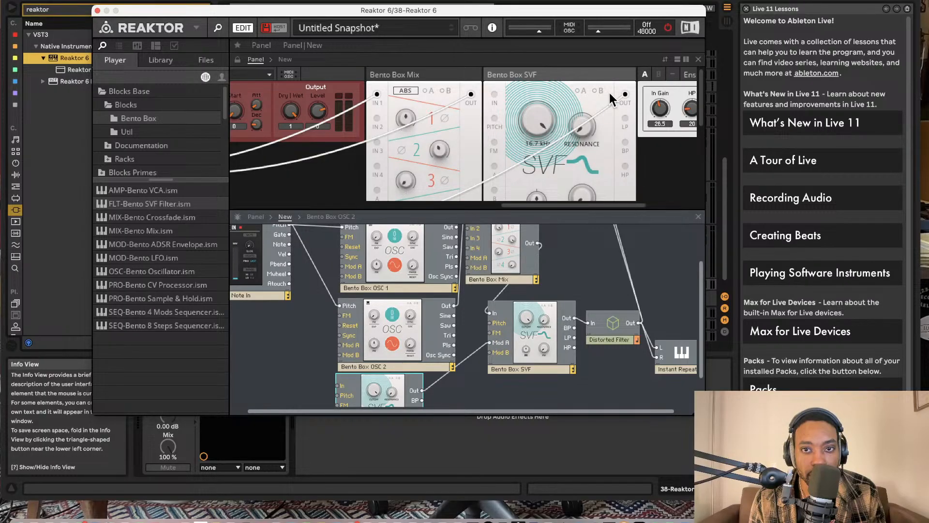
# - Delete the second SVF filter below OSC 2 together with its modulation cable
pyautogui.scroll(-2, 358, 339)
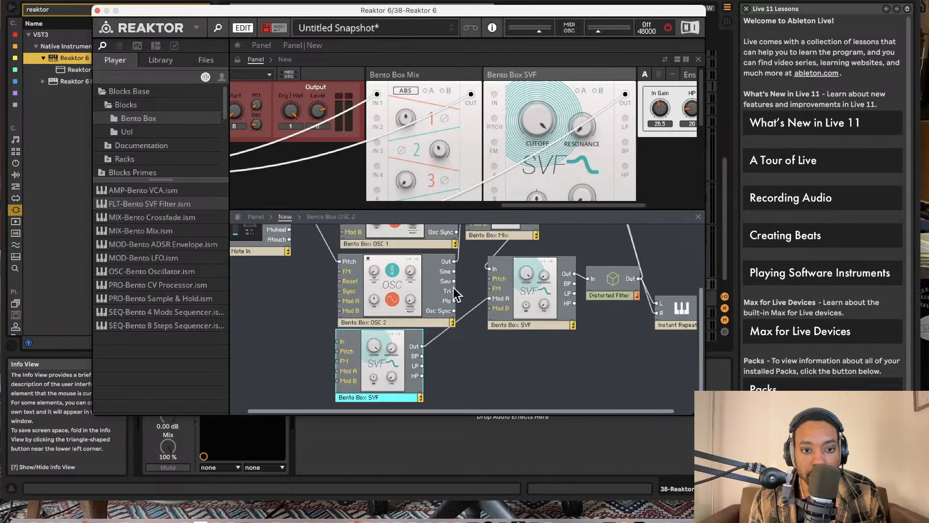
pyautogui.scroll(3, 417, 305)
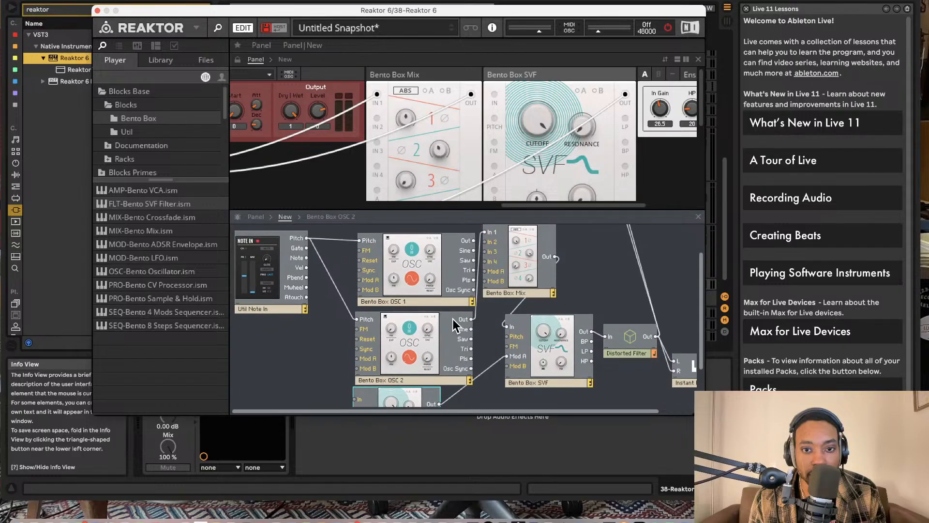
pyautogui.scroll(-3, 452, 318)
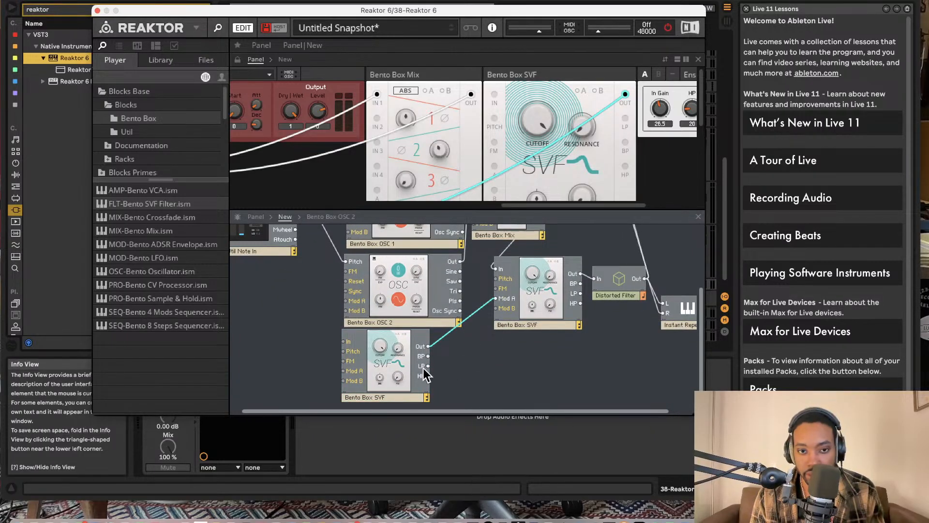
pyautogui.press('Delete')
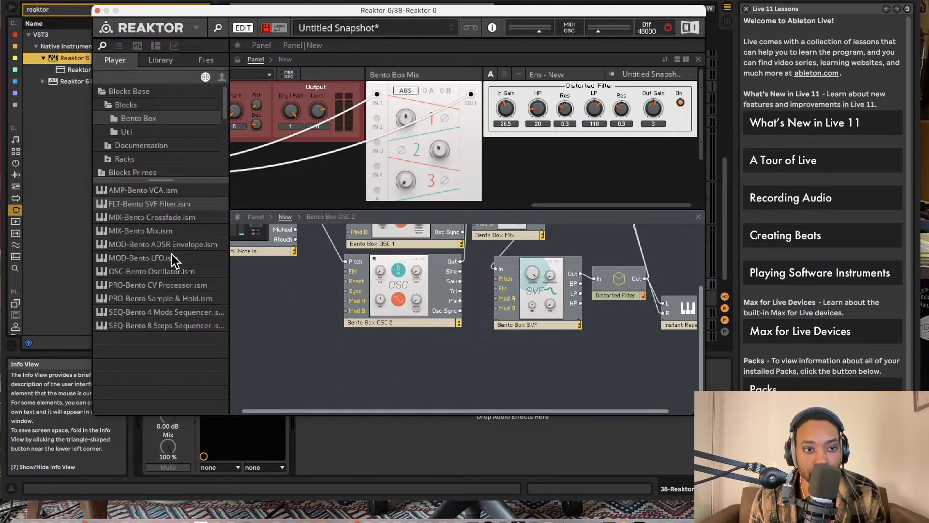
# - Add a Bento LFO below OSC 2 and connect its Out to the SVF filter's Mod A input
pyautogui.moveTo(172, 258); pyautogui.dragTo(496, 279)
pyautogui.click(479, 307)
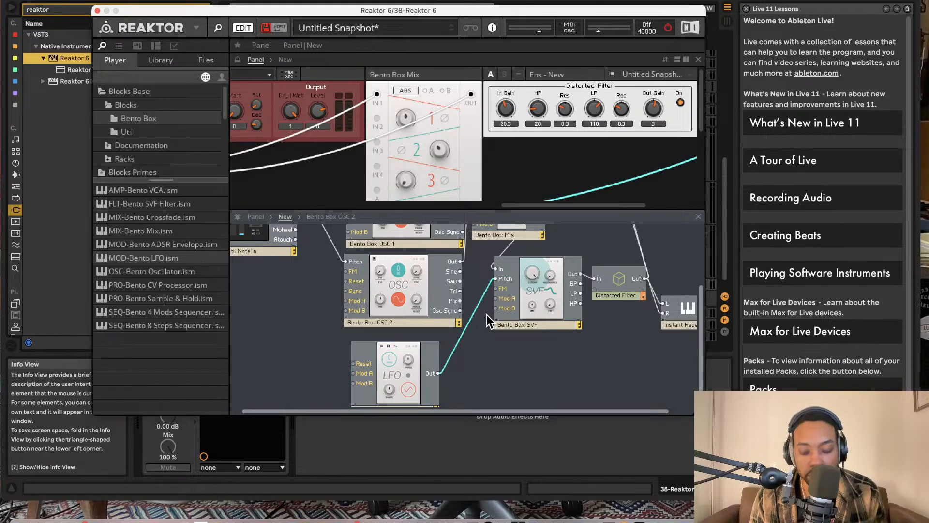
pyautogui.press('Delete')
pyautogui.moveTo(439, 373); pyautogui.dragTo(503, 298)
# - Activate modulation A on the SVF filter's panel and switch on Reaktor's audio engine
pyautogui.hscroll(5, 521, 194)
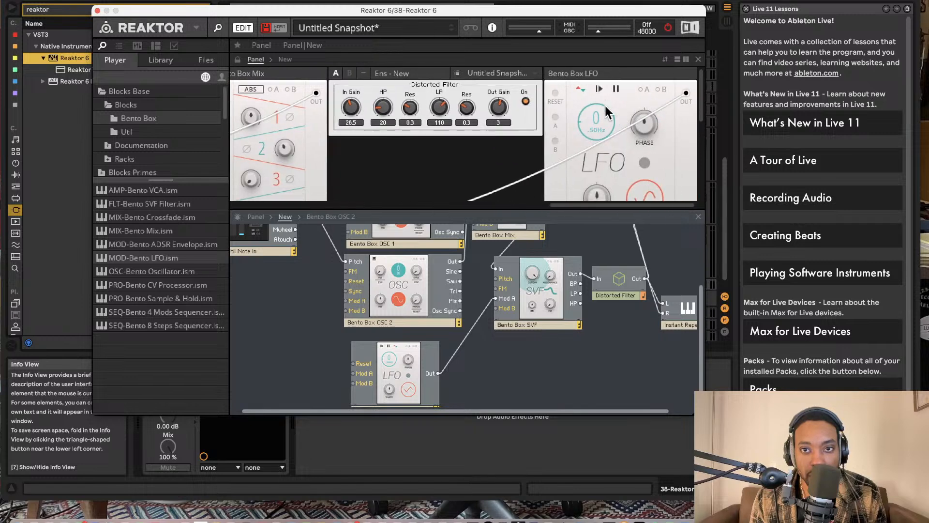
pyautogui.scroll(3, 500, 237)
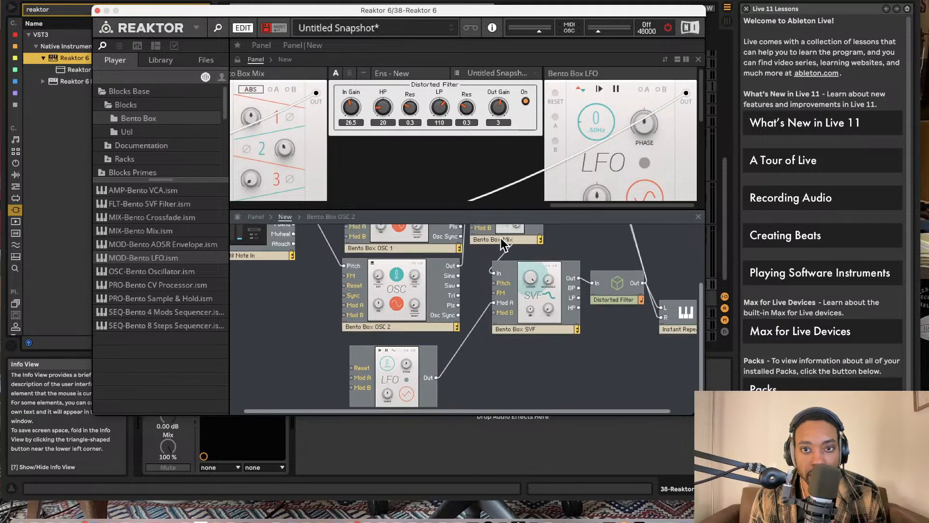
pyautogui.hscroll(-6, 591, 114)
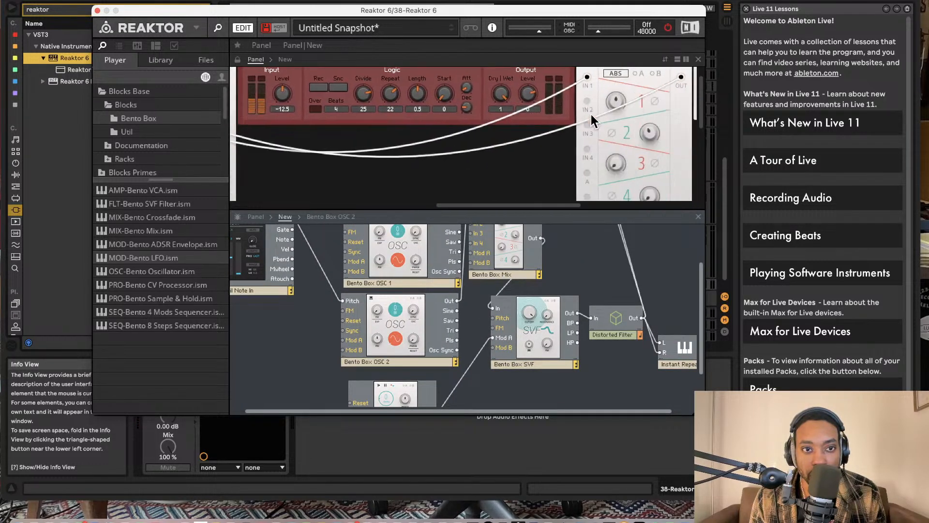
pyautogui.click(444, 76)
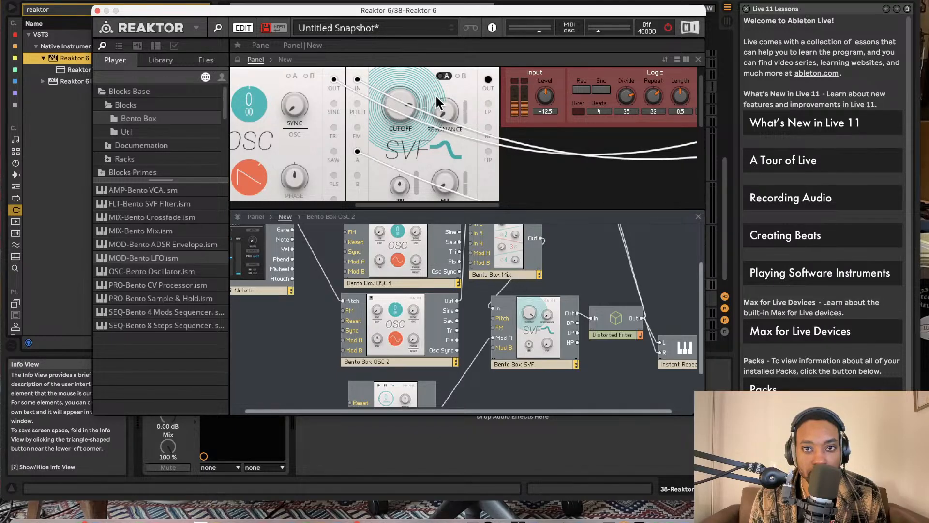
pyautogui.click(668, 28)
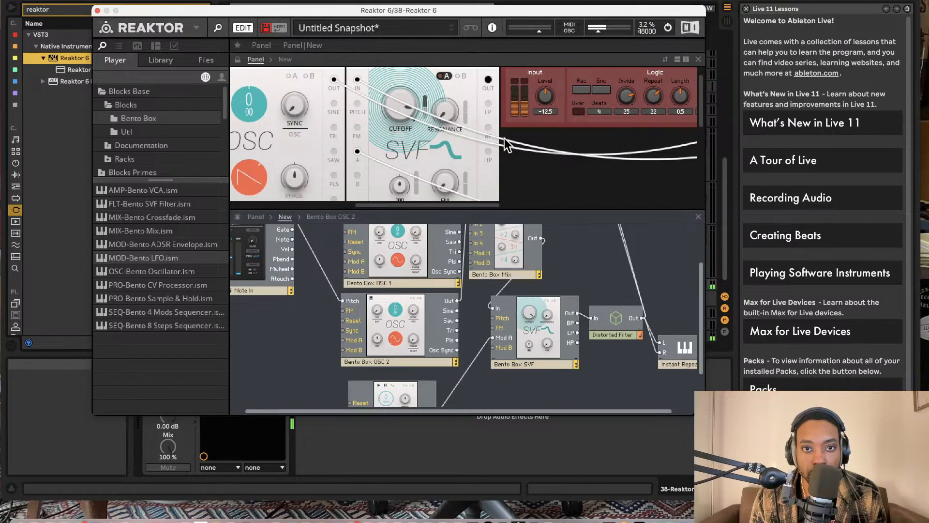
# - Add a Bento VCA after the Distorted Filter, feed it from the filter's Out, and connect the VCA's Out to output terminals 1 and 2
pyautogui.hscroll(10, 504, 138)
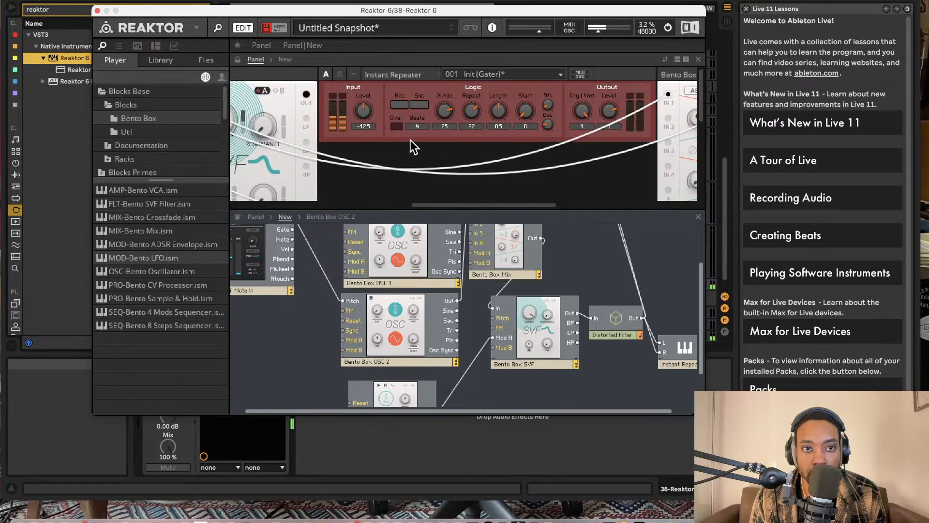
pyautogui.hscroll(-5, 414, 145)
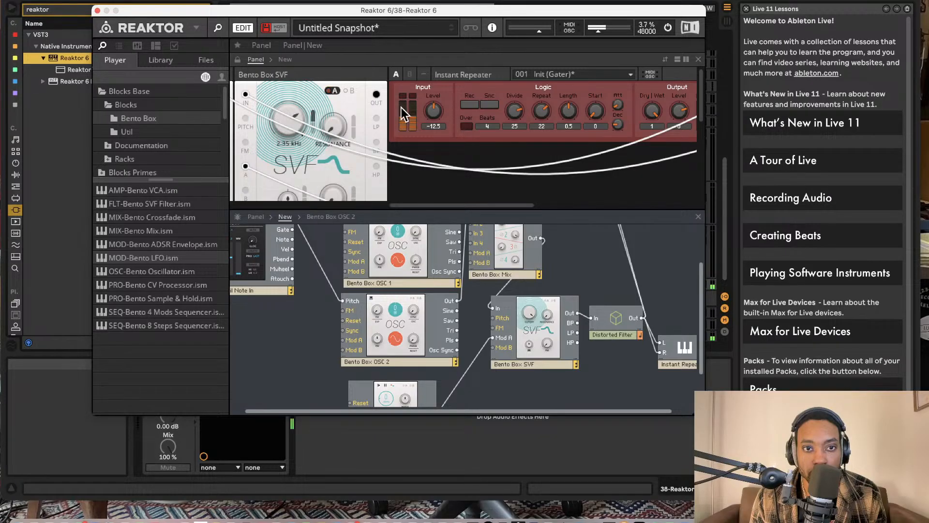
pyautogui.hscroll(5, 518, 138)
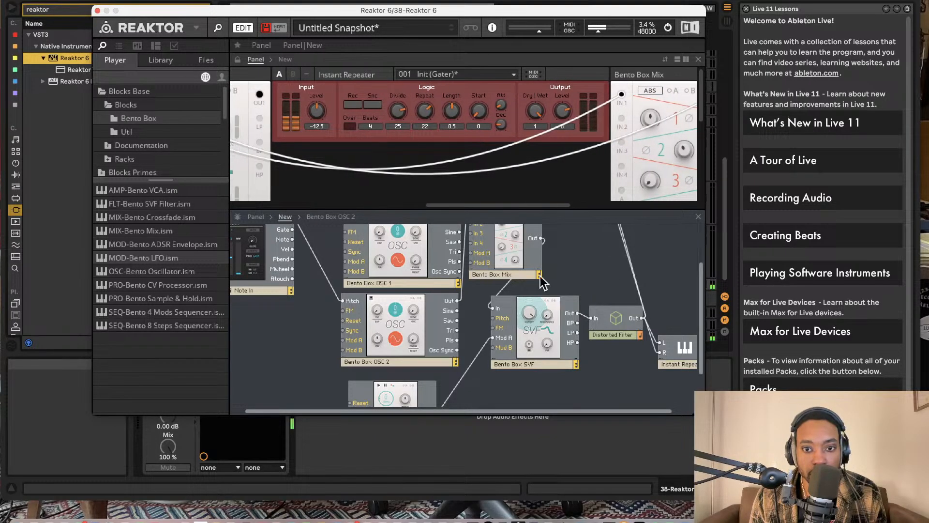
pyautogui.moveTo(143, 190); pyautogui.dragTo(683, 313)
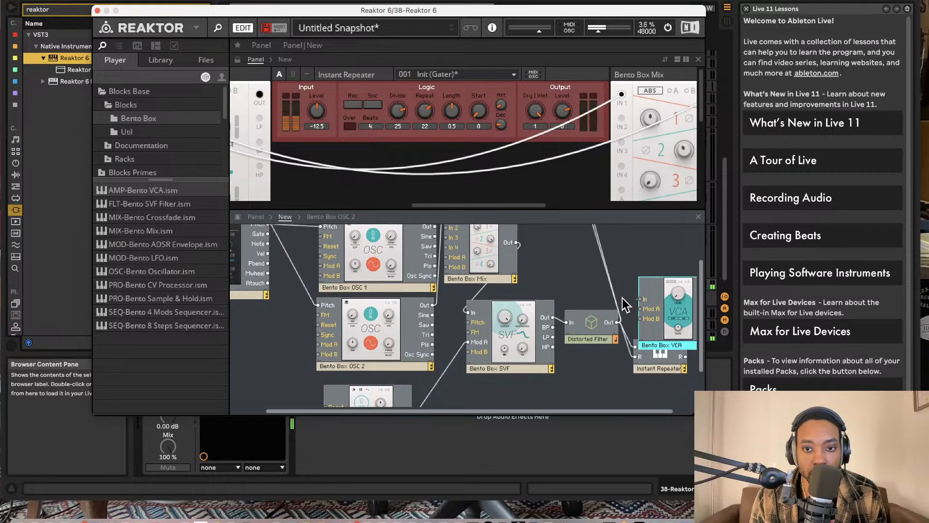
pyautogui.moveTo(422, 261); pyautogui.dragTo(620, 322)
pyautogui.hscroll(2, 625, 320)
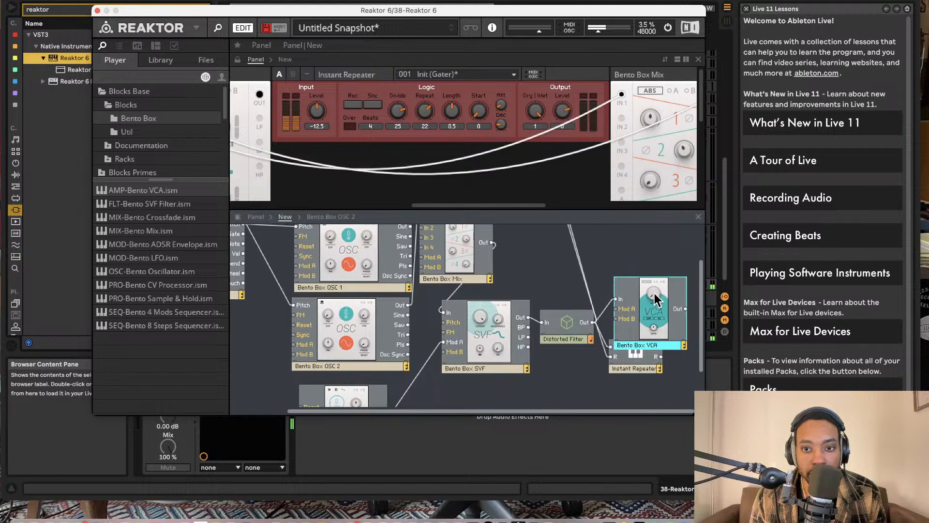
pyautogui.moveTo(683, 313); pyautogui.dragTo(571, 247)
pyautogui.moveTo(685, 370); pyautogui.dragTo(552, 246)
# - Add a Bento ADSR envelope below the VCA, connecting its Out to the VCA's Mod B and its Gate input to Note In's Gate
pyautogui.moveTo(187, 244); pyautogui.dragTo(531, 376)
pyautogui.scroll(-5, 528, 339)
pyautogui.scroll(-1, 528, 315)
pyautogui.moveTo(202, 246); pyautogui.dragTo(541, 332)
pyautogui.moveTo(599, 337); pyautogui.dragTo(620, 263)
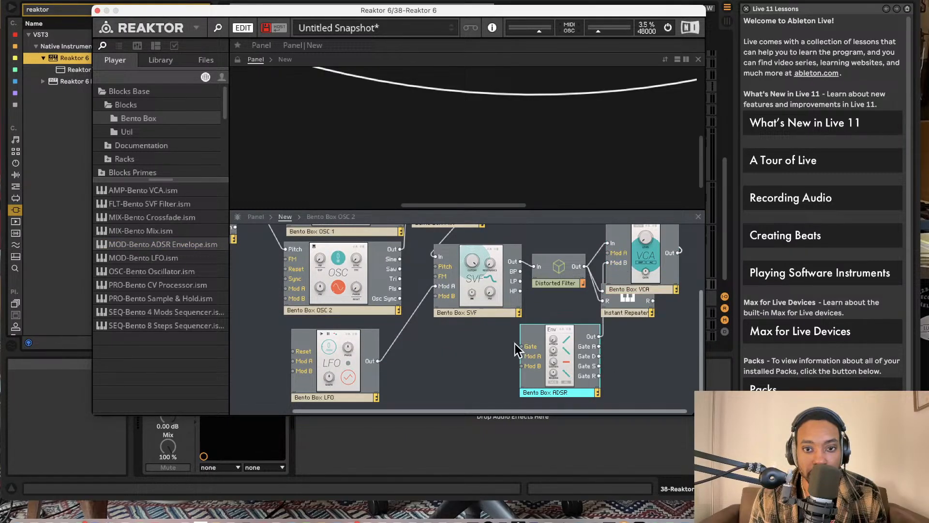
pyautogui.moveTo(531, 350); pyautogui.dragTo(255, 294)
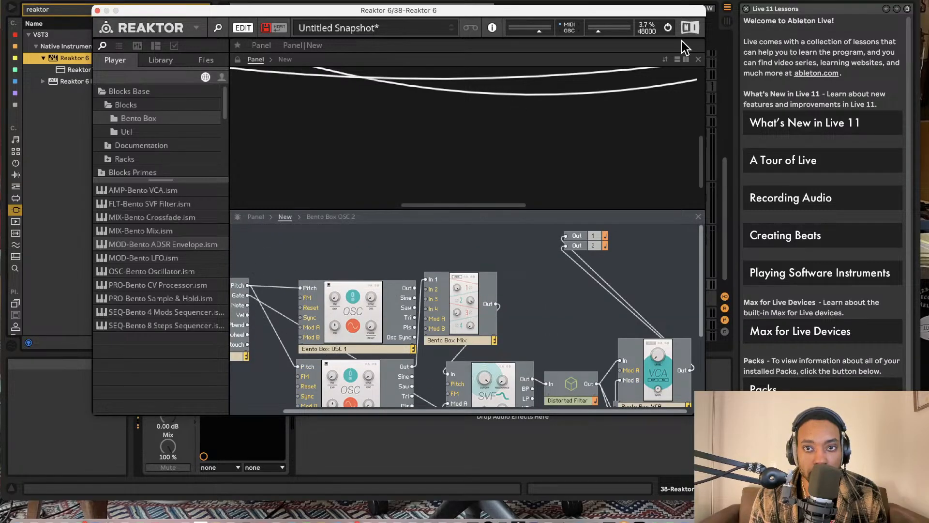
# - Activate modulation B on the VCA's panel so the envelope controls its Level
pyautogui.scroll(-4, 610, 267)
pyautogui.scroll(5, 514, 138)
pyautogui.scroll(5, 514, 138)
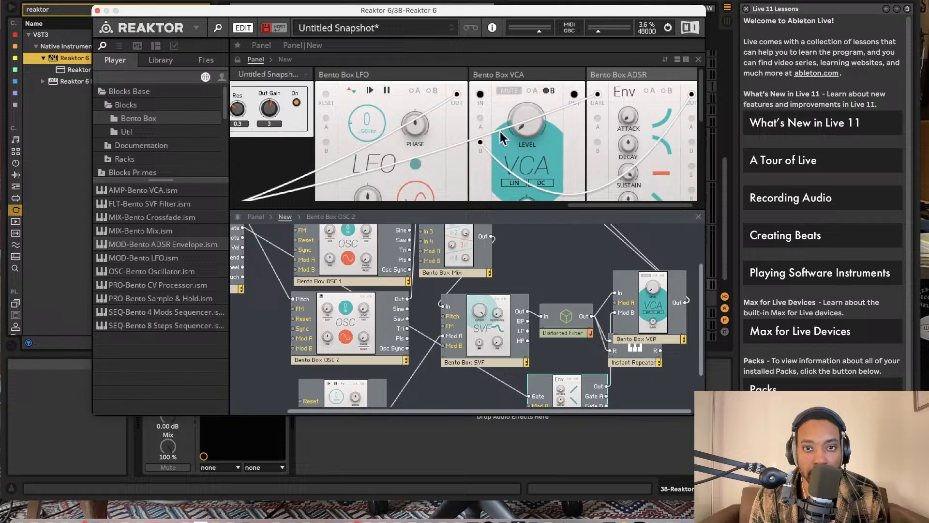
pyautogui.click(548, 91)
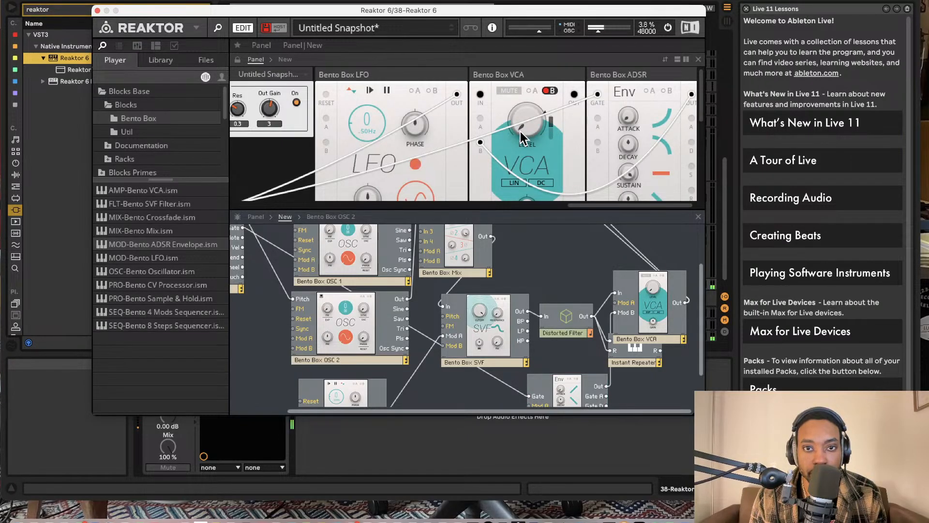
pyautogui.hscroll(-2, 368, 125)
pyautogui.hscroll(-2, 368, 124)
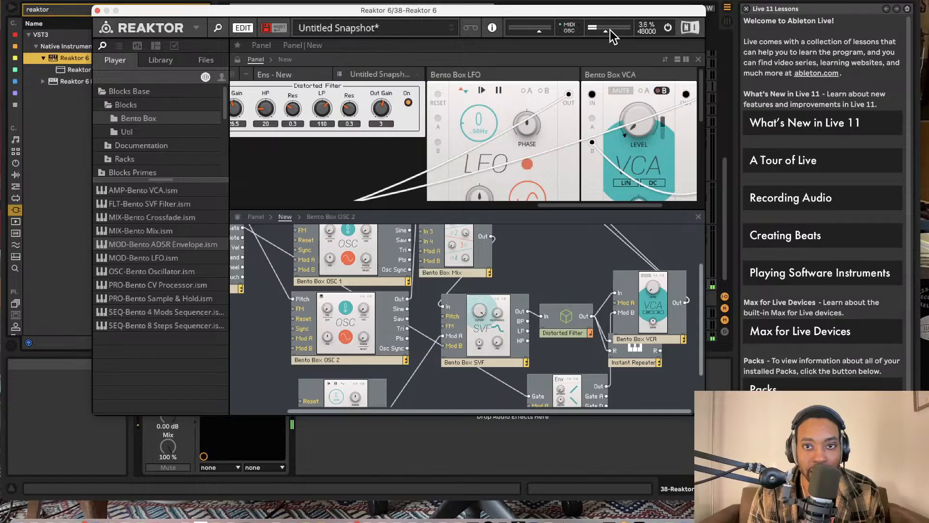
pyautogui.hscroll(-2, 309, 127)
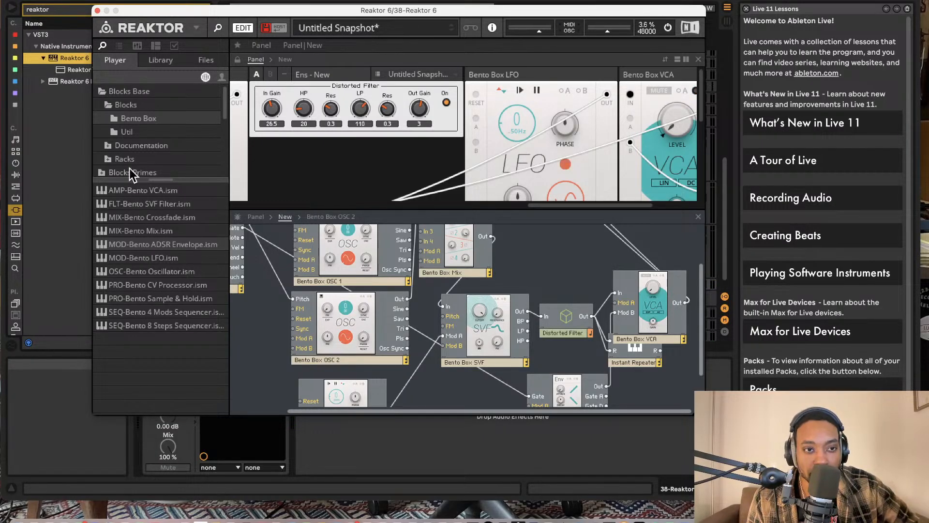
# - Add a Util Scope beside the VCA, connect the VCA's Out to the Scope's In, and show the Scope's panel
pyautogui.click(127, 132)
pyautogui.moveTo(164, 344); pyautogui.dragTo(693, 339)
pyautogui.hscroll(5, 538, 341)
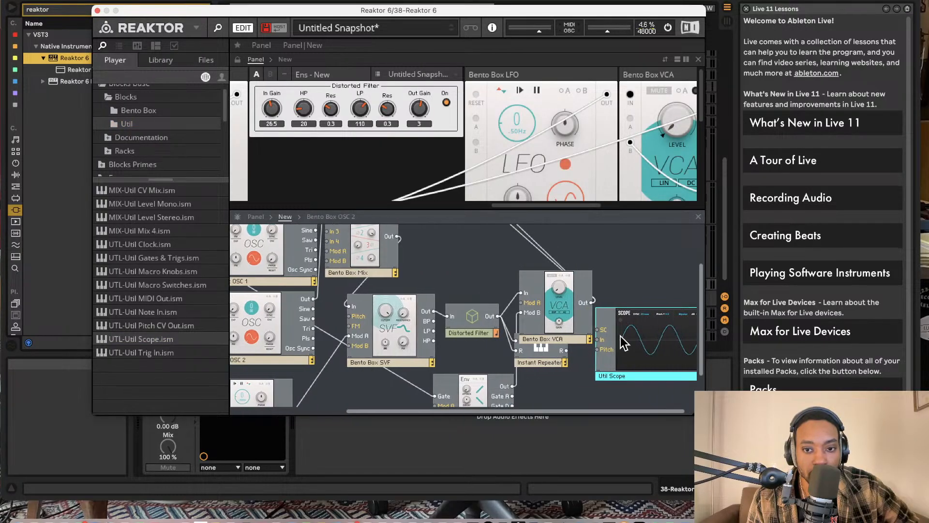
pyautogui.moveTo(627, 340); pyautogui.dragTo(591, 301)
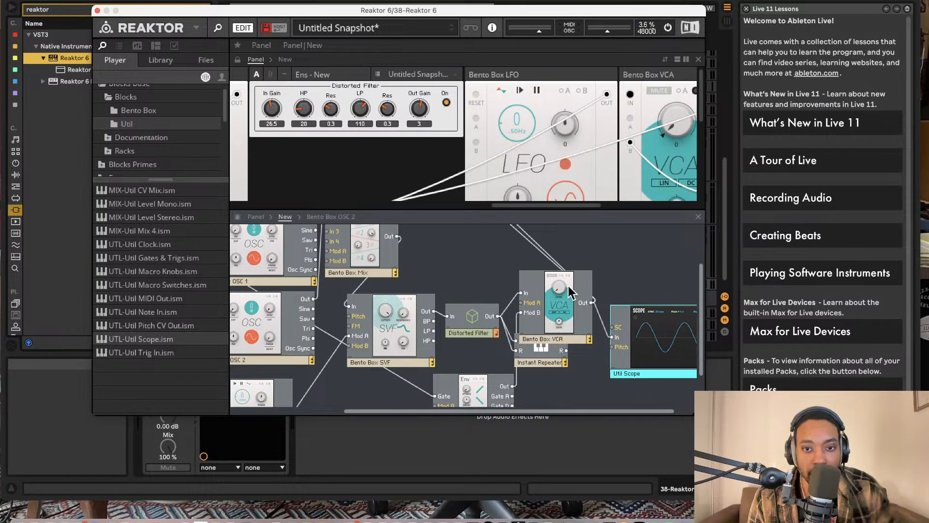
pyautogui.scroll(-5, 558, 146)
pyautogui.hscroll(5, 557, 146)
pyautogui.scroll(3, 473, 143)
pyautogui.hscroll(5, 475, 136)
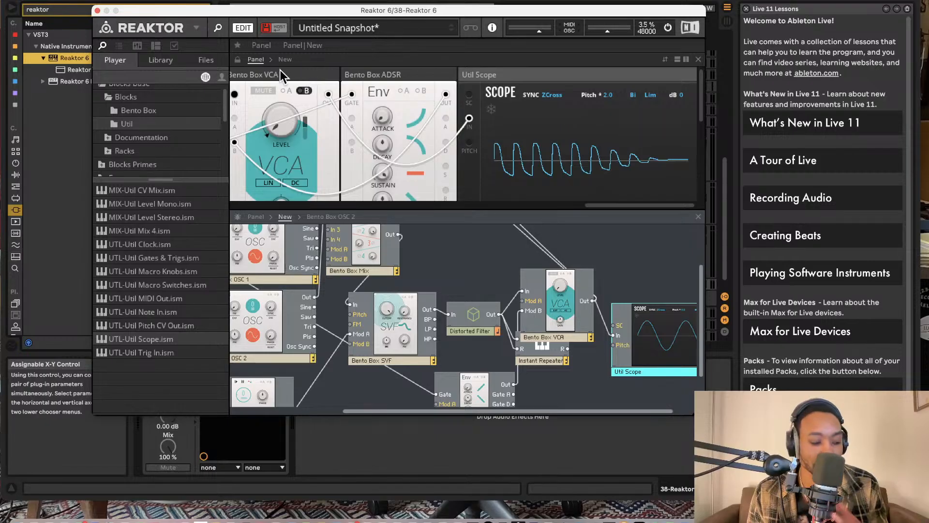
pyautogui.moveTo(281, 71)
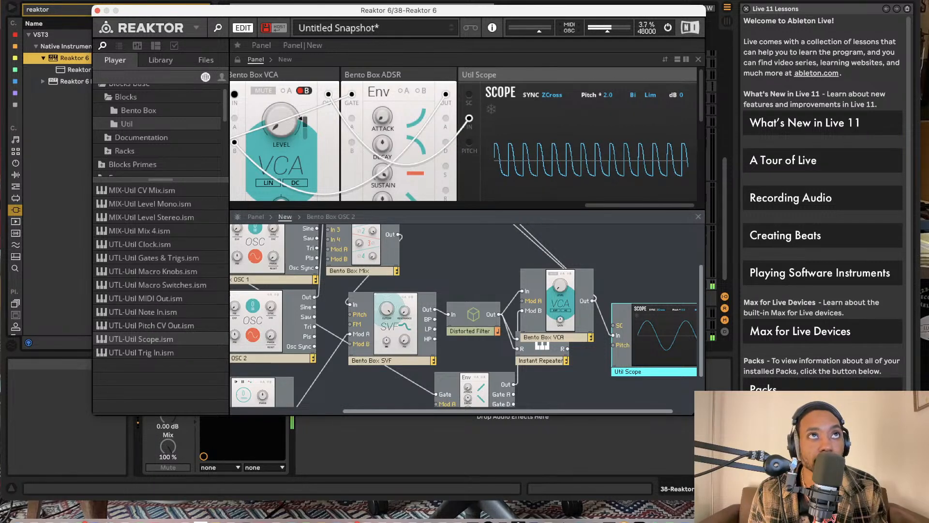
pyautogui.press('super+alt+p')
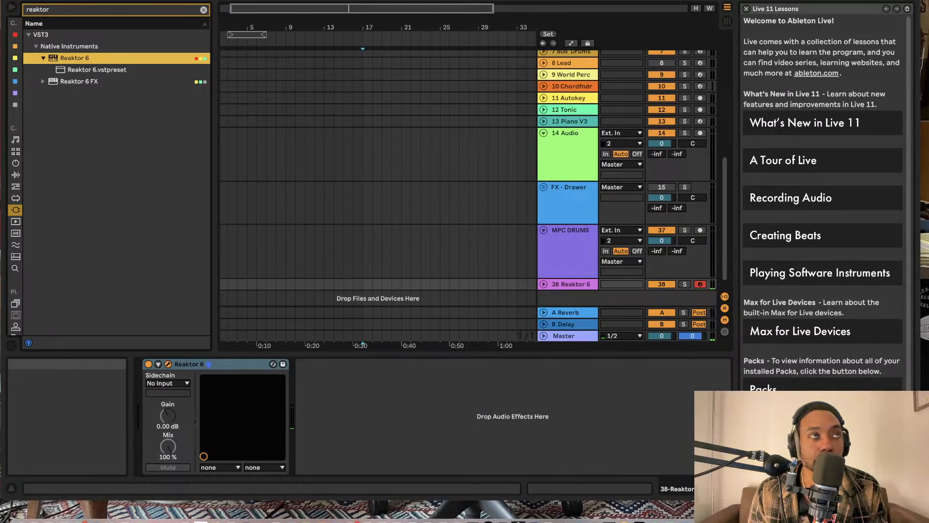
pyautogui.click(258, 486)
pyautogui.hscroll(-5, 341, 310)
pyautogui.scroll(3, 352, 239)
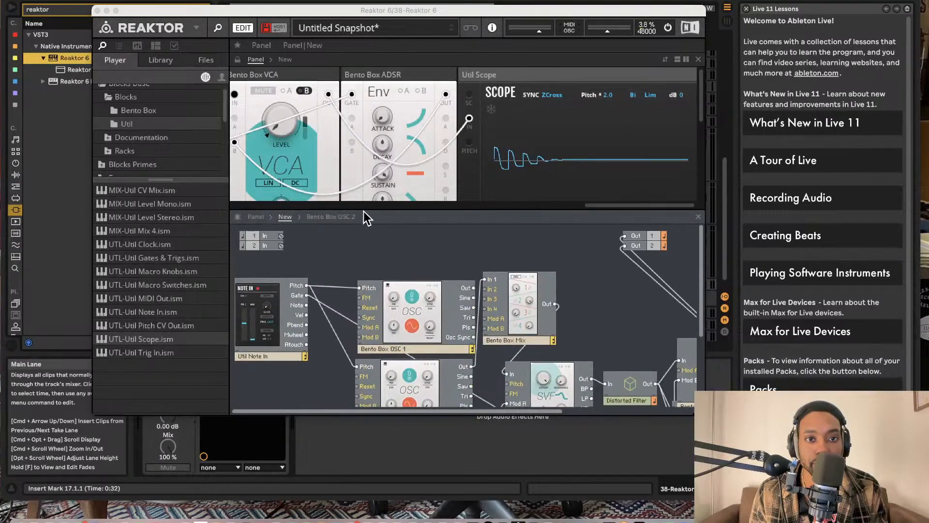